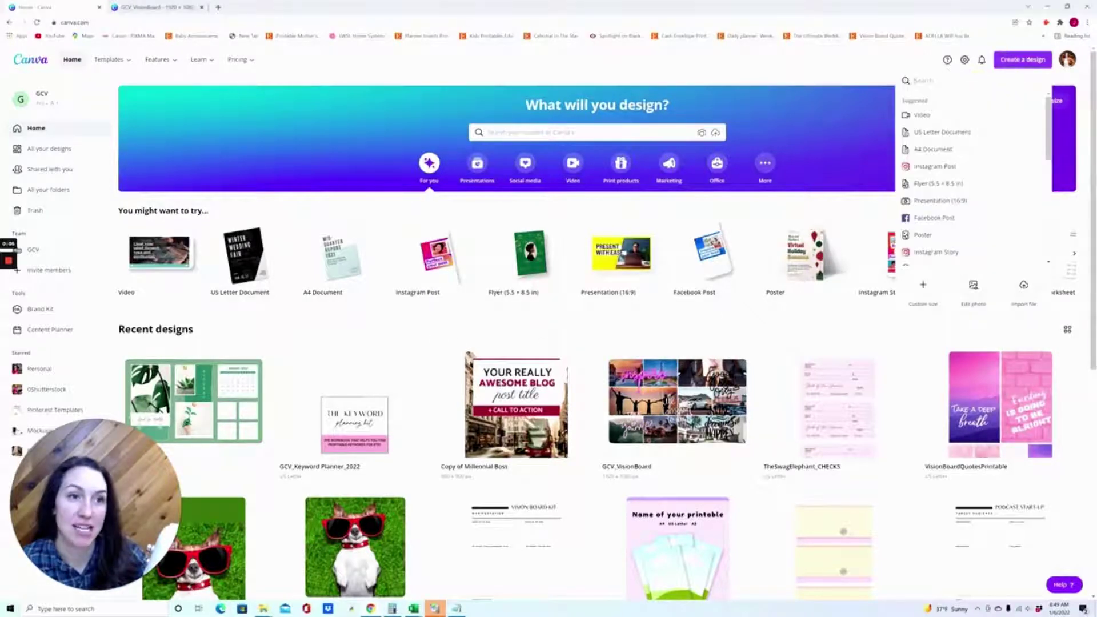
type("deskt")
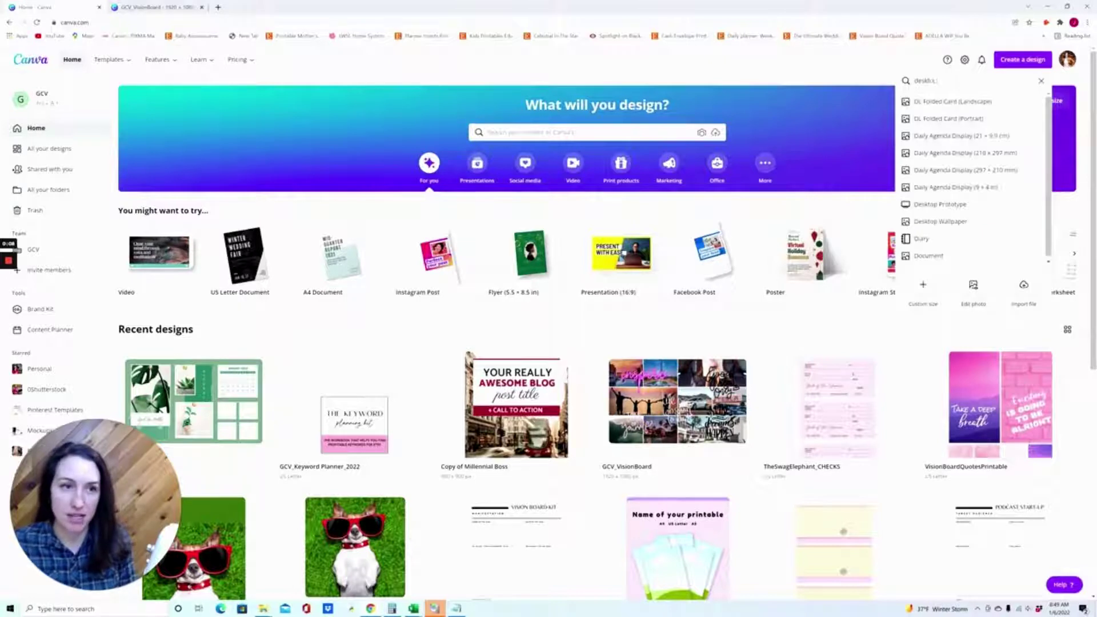
type("op")
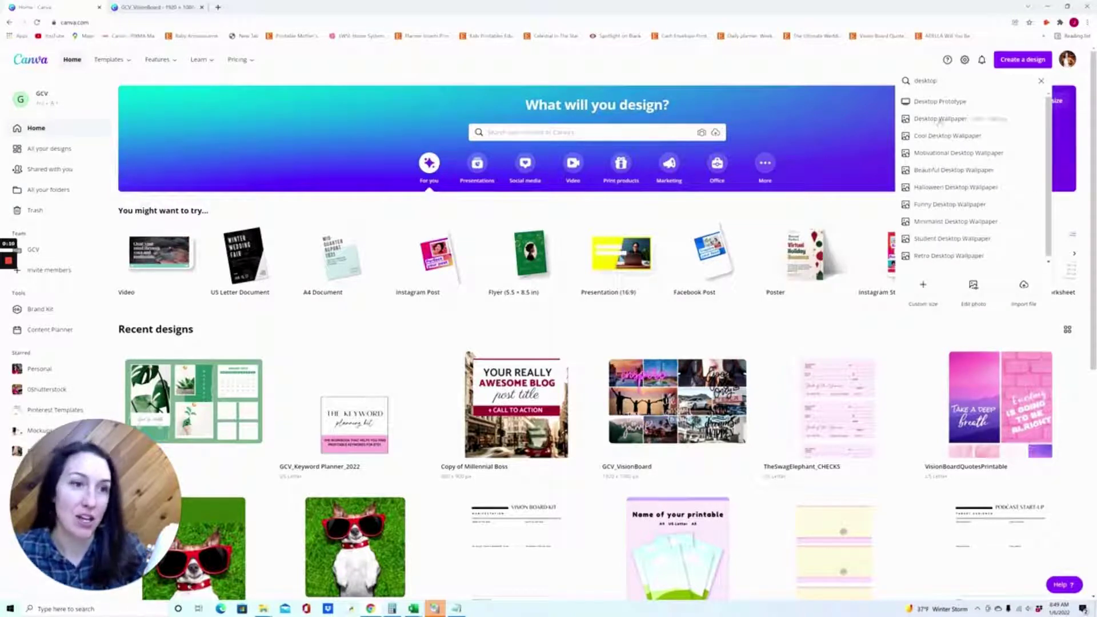
Create a blank Desktop Wallpaper design from the 'desktop' design search.
left_click(942, 119)
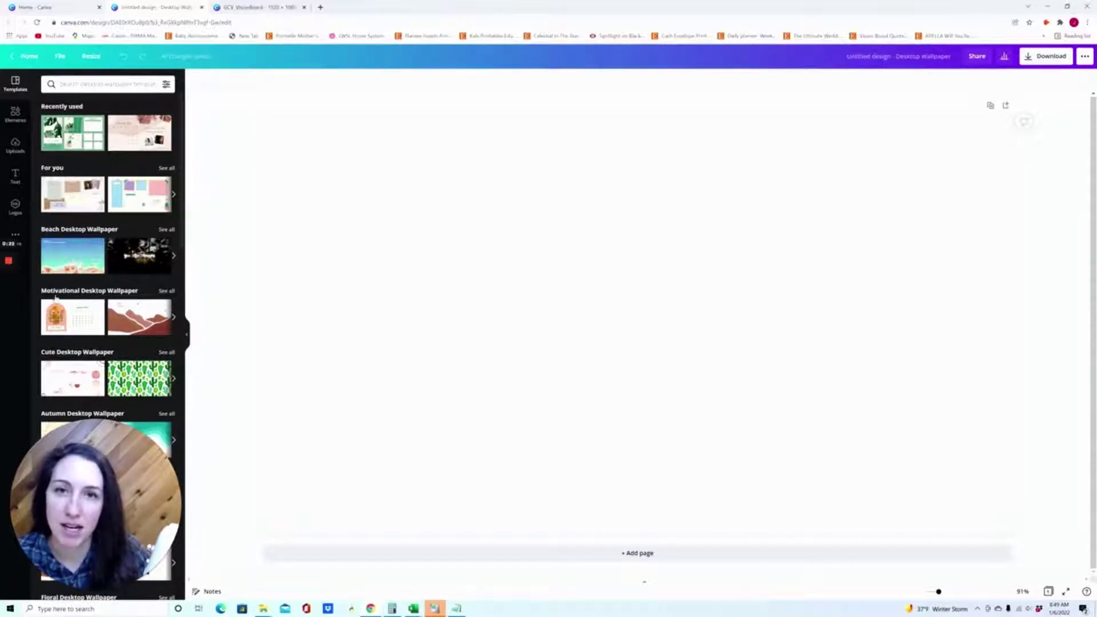
Insert a three-row photo grid from Elements > Grids onto the wallpaper page.
left_click(15, 116)
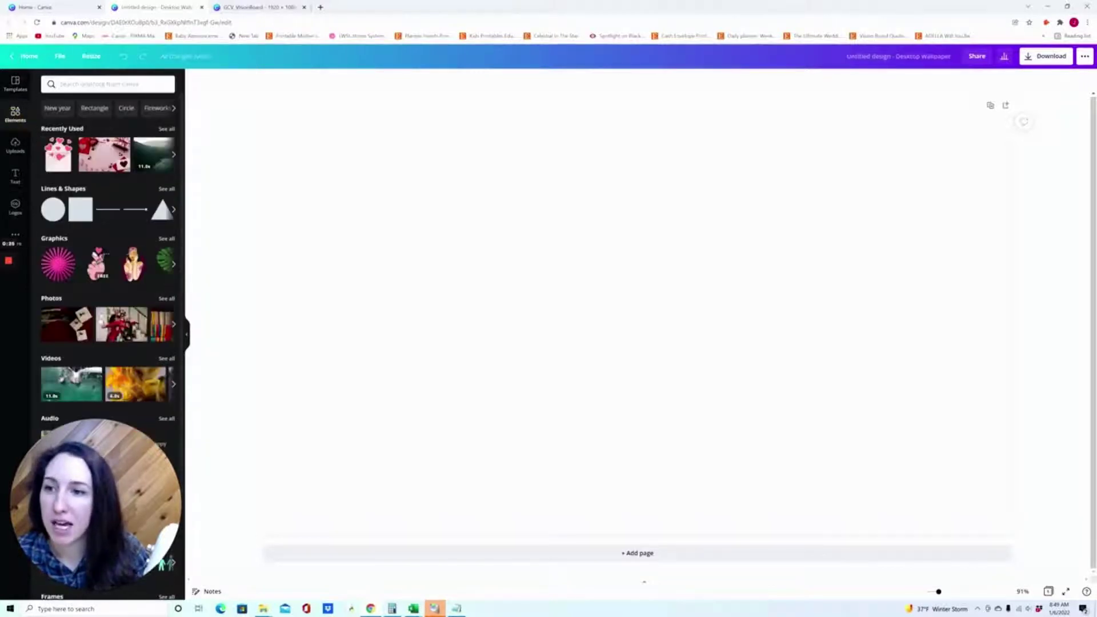
scroll(137, 316, "down", 2)
scroll(100, 320, "up", 3)
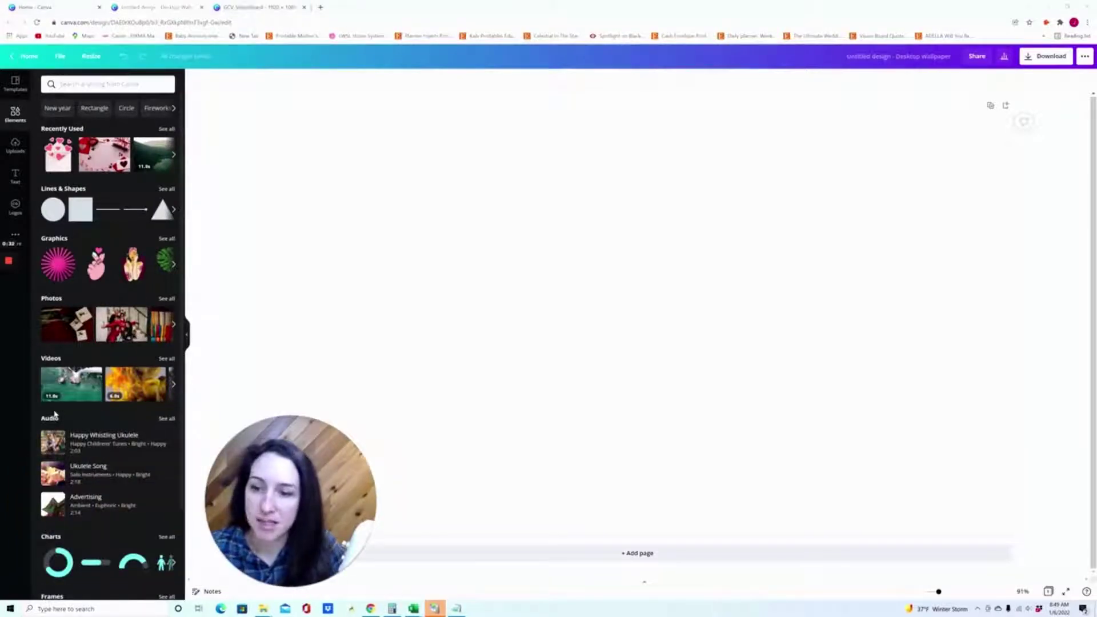
scroll(56, 416, "down", 2)
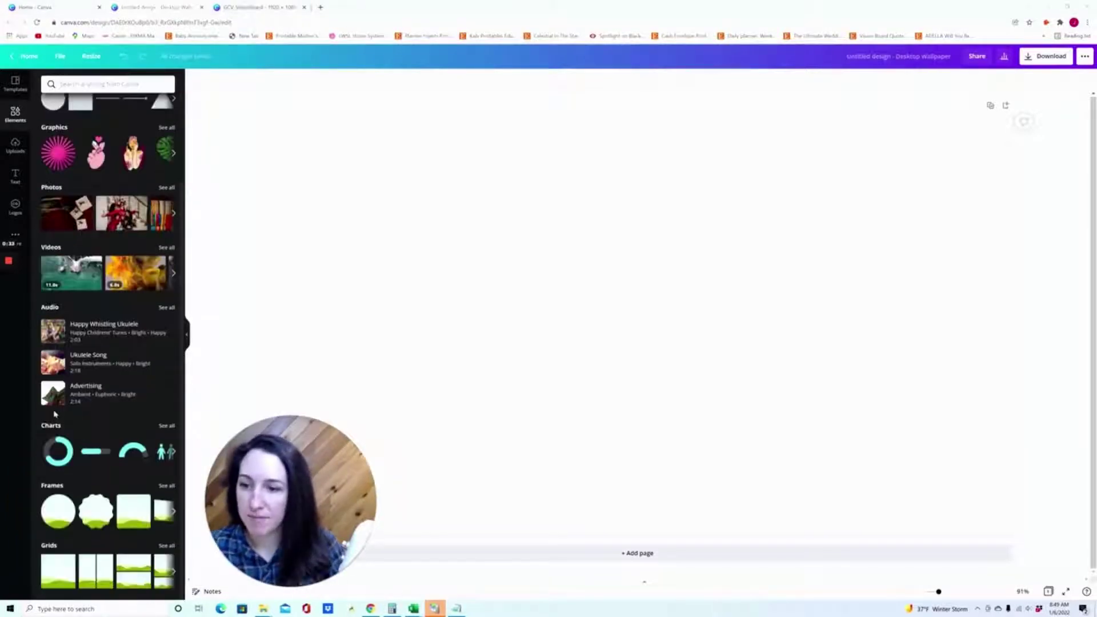
left_click(166, 545)
scroll(69, 530, "down", 3)
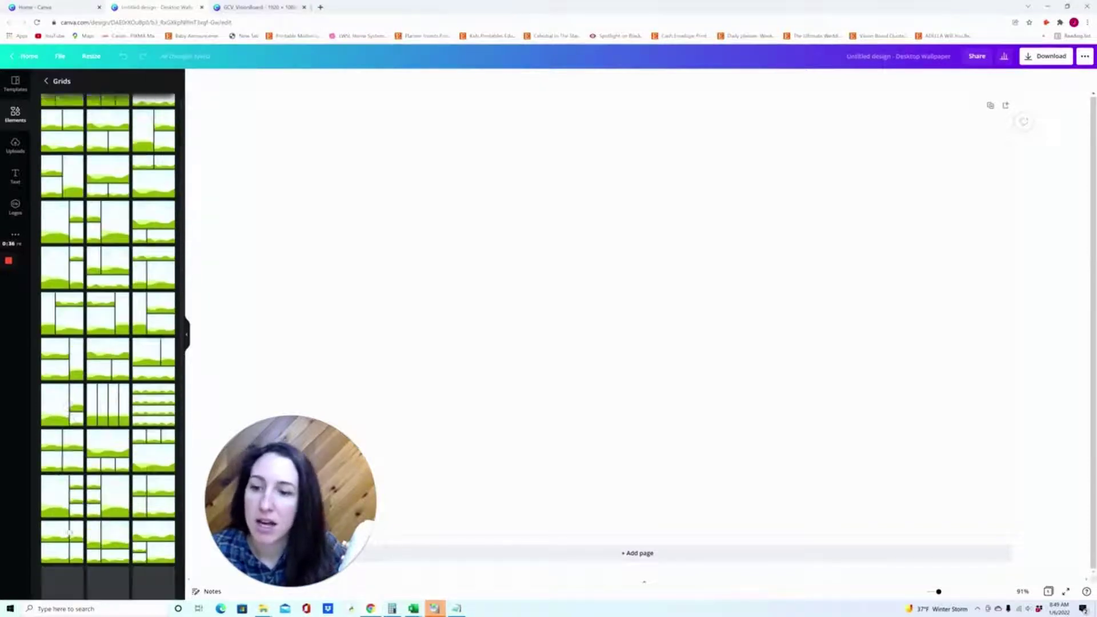
scroll(70, 532, "down", 3)
scroll(71, 532, "down", 3)
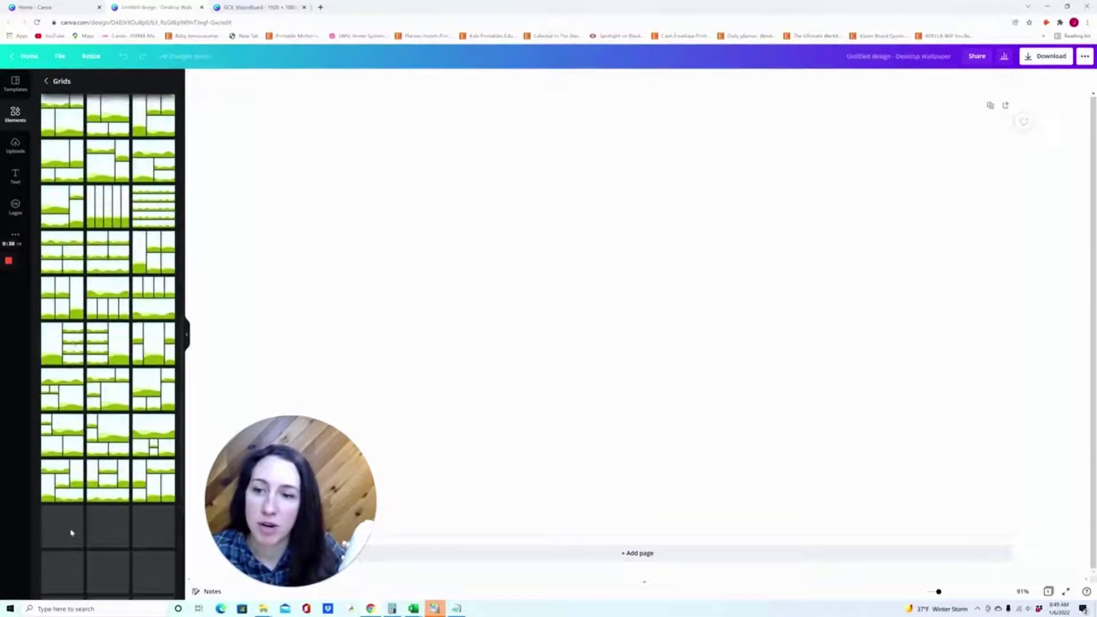
scroll(71, 532, "down", 3)
scroll(71, 532, "down", 3)
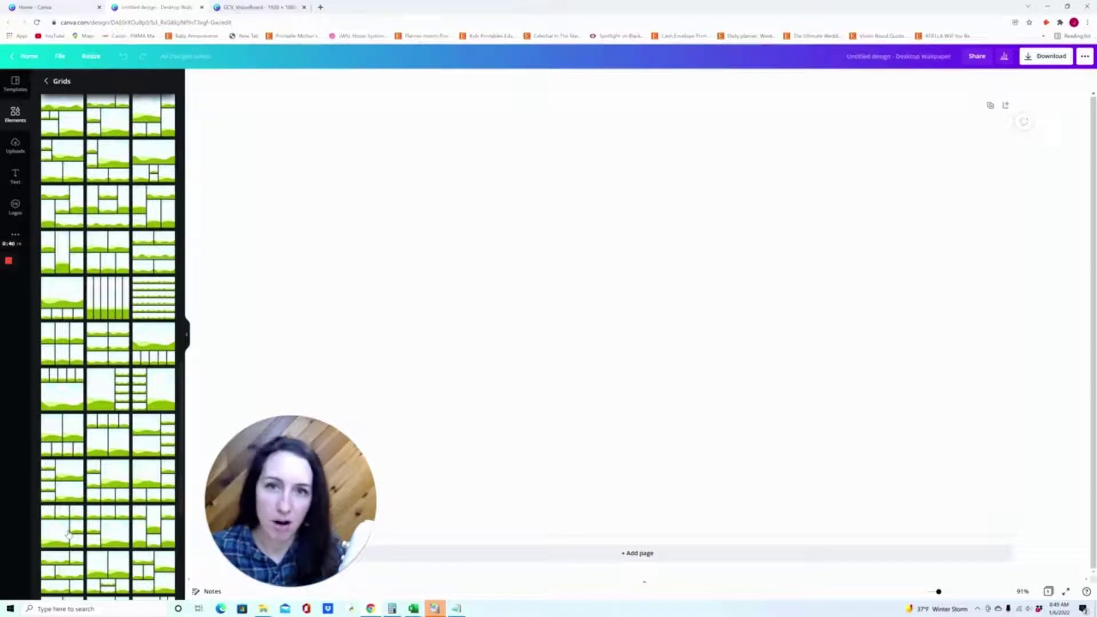
scroll(69, 533, "down", 3)
scroll(69, 532, "down", 3)
scroll(70, 514, "down", 3)
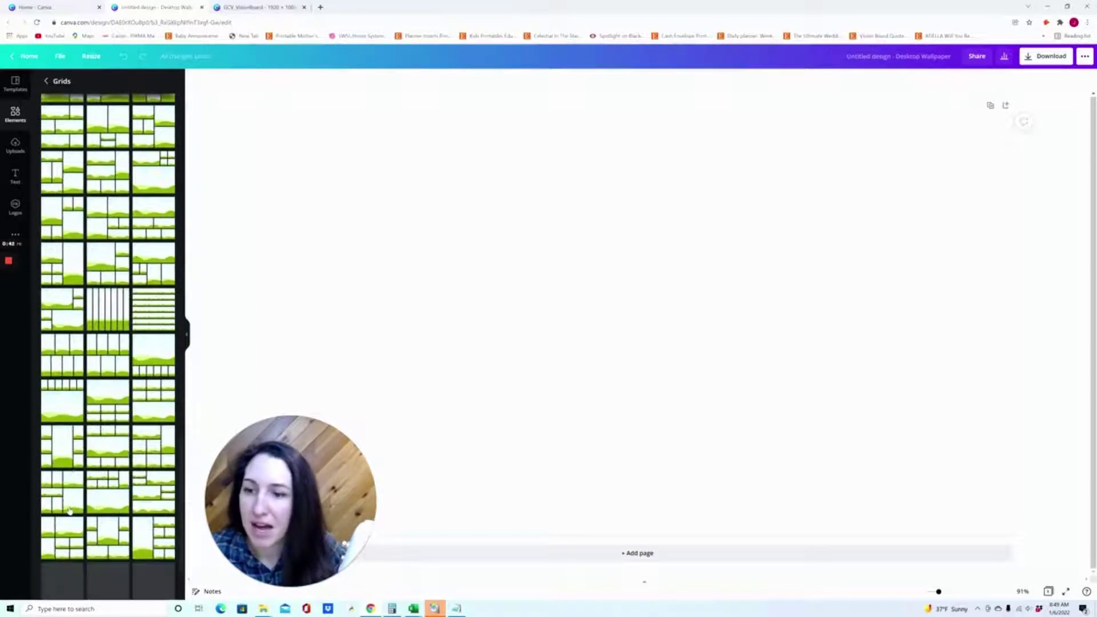
scroll(70, 512, "down", 3)
scroll(70, 513, "down", 3)
scroll(71, 513, "down", 3)
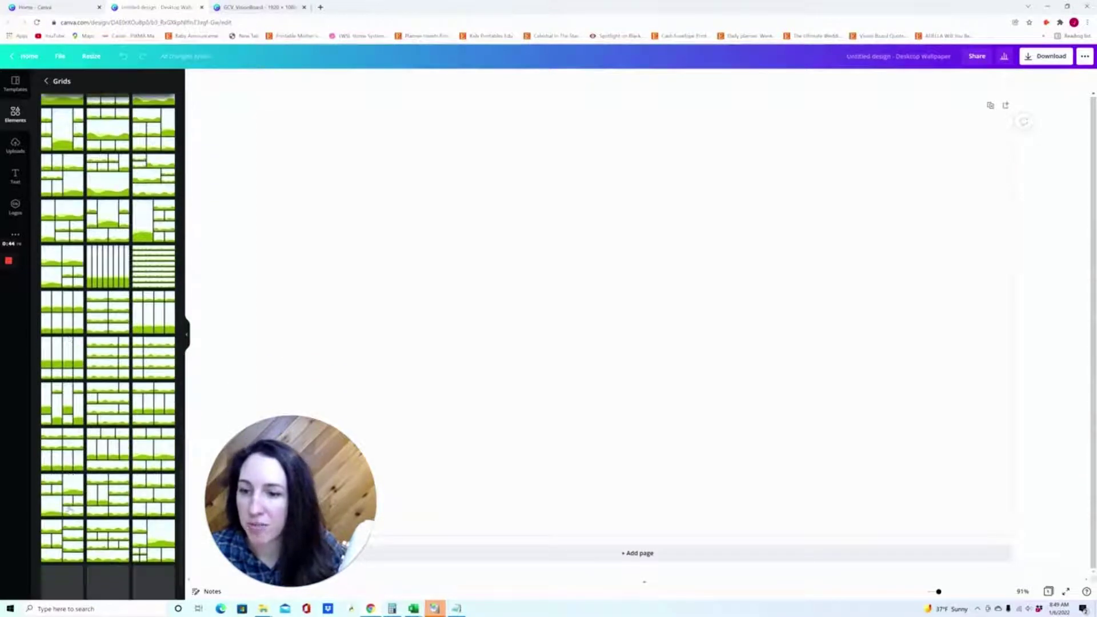
left_click(64, 450)
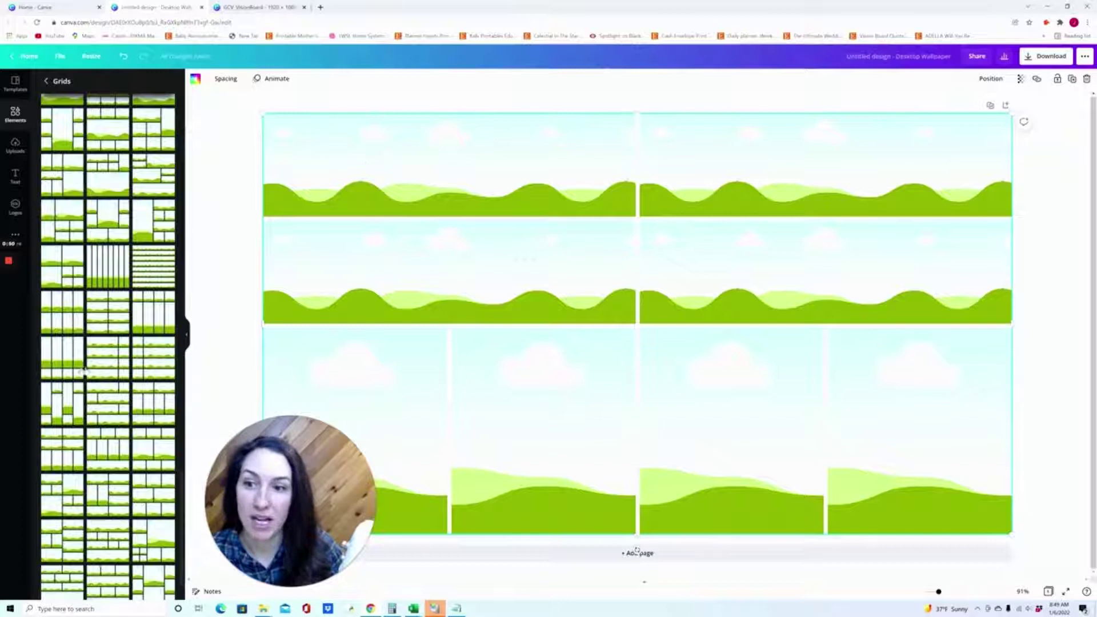
key("ctrl+z")
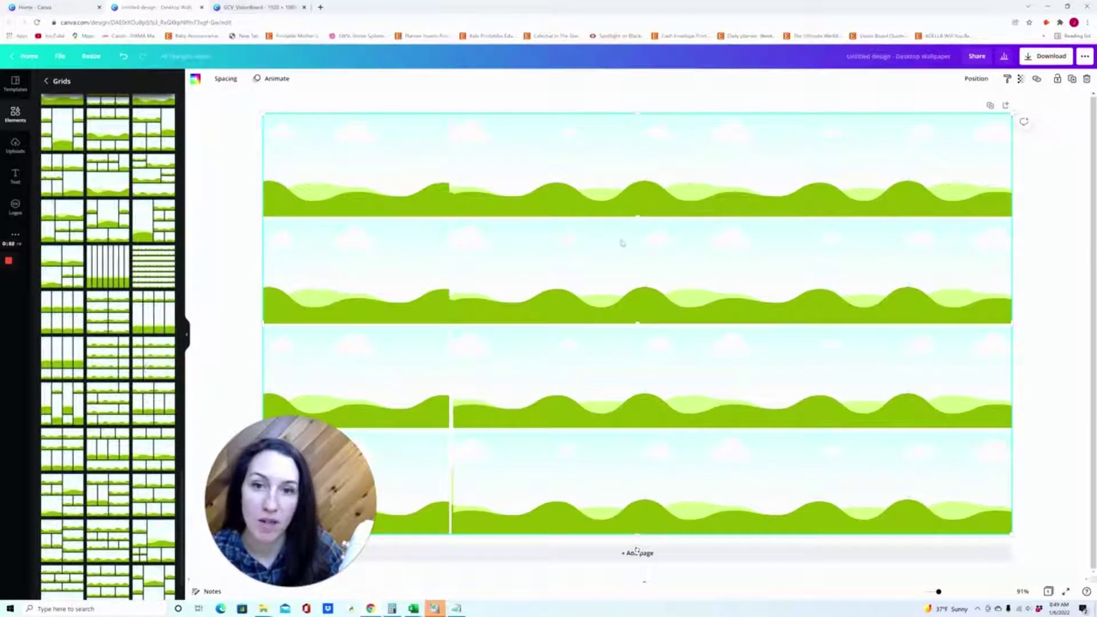
scroll(113, 427, "down", 3)
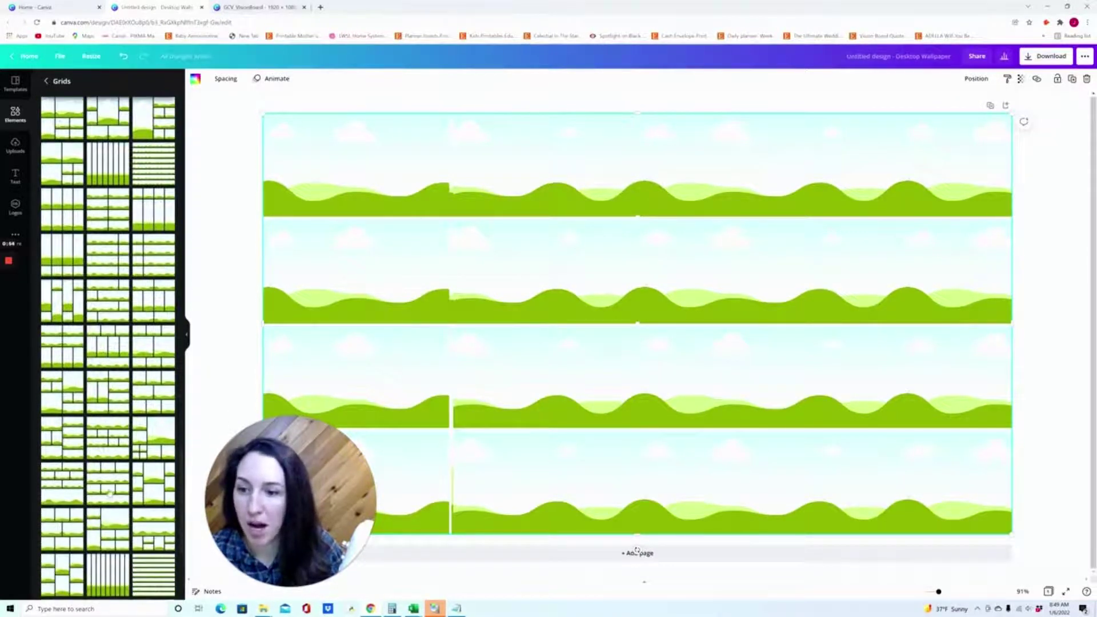
scroll(114, 343, "down", 5)
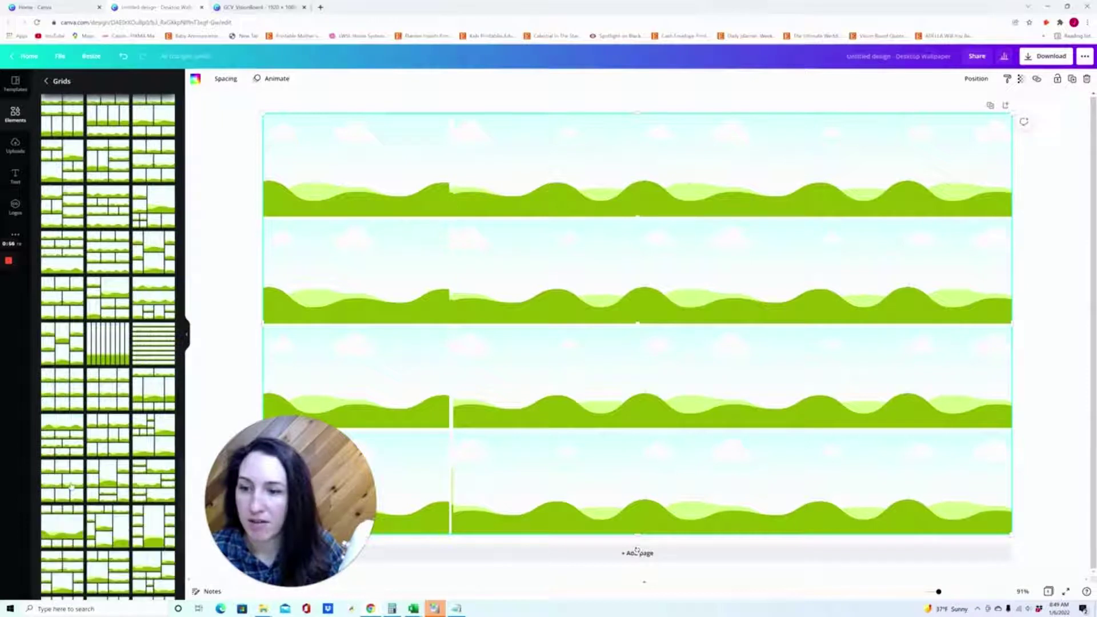
key("ctrl+z")
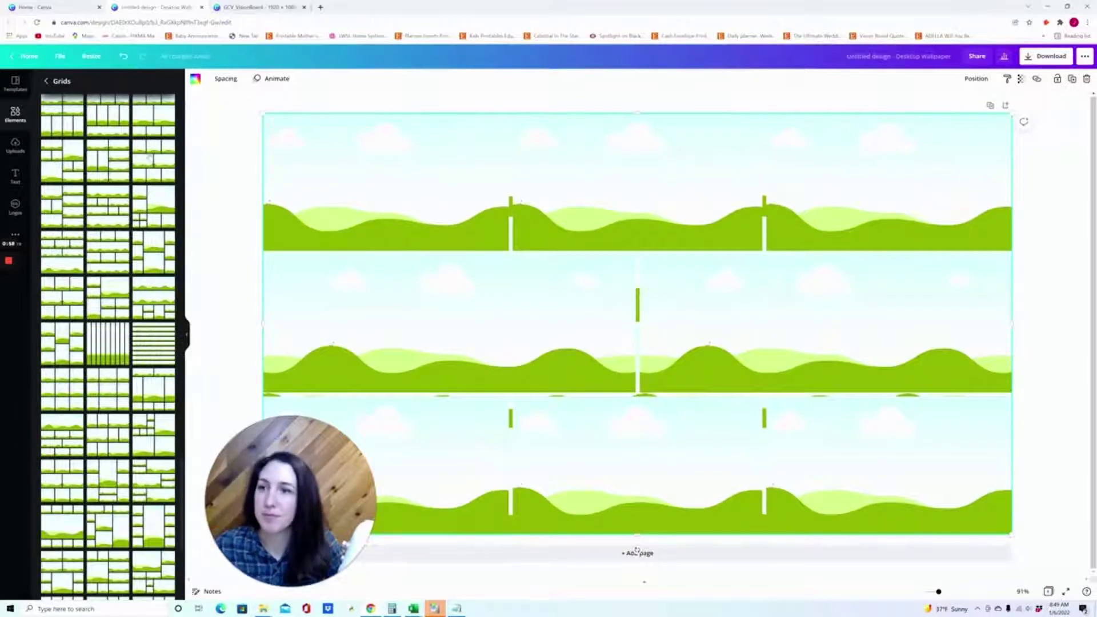
left_click(46, 81)
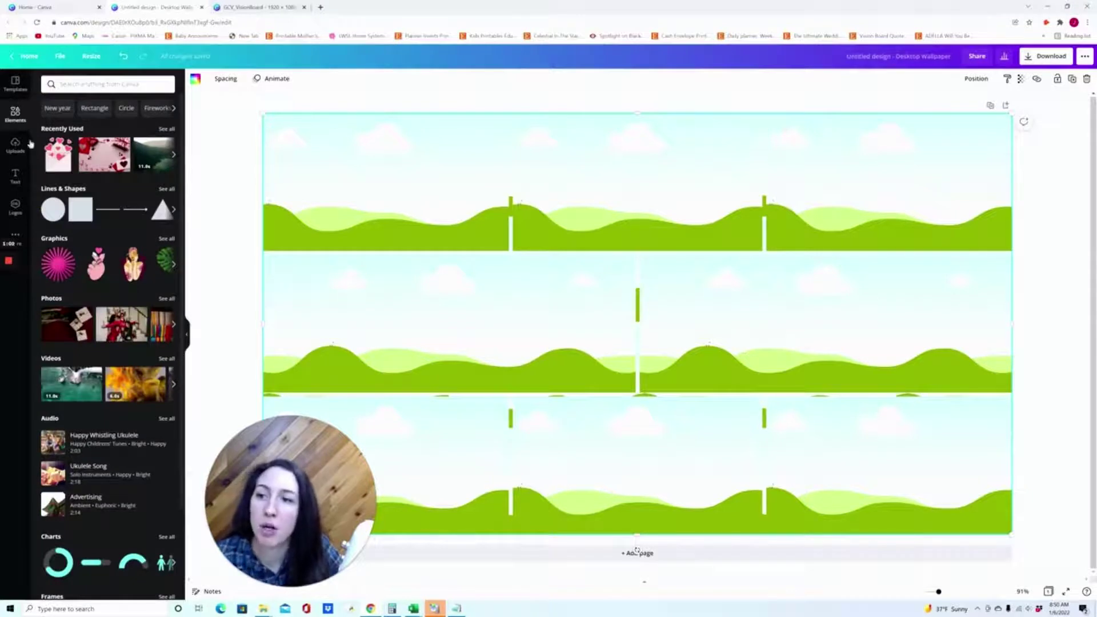
Search photos for 'lake' and put the kayak photo in the top-left cell.
left_click(168, 299)
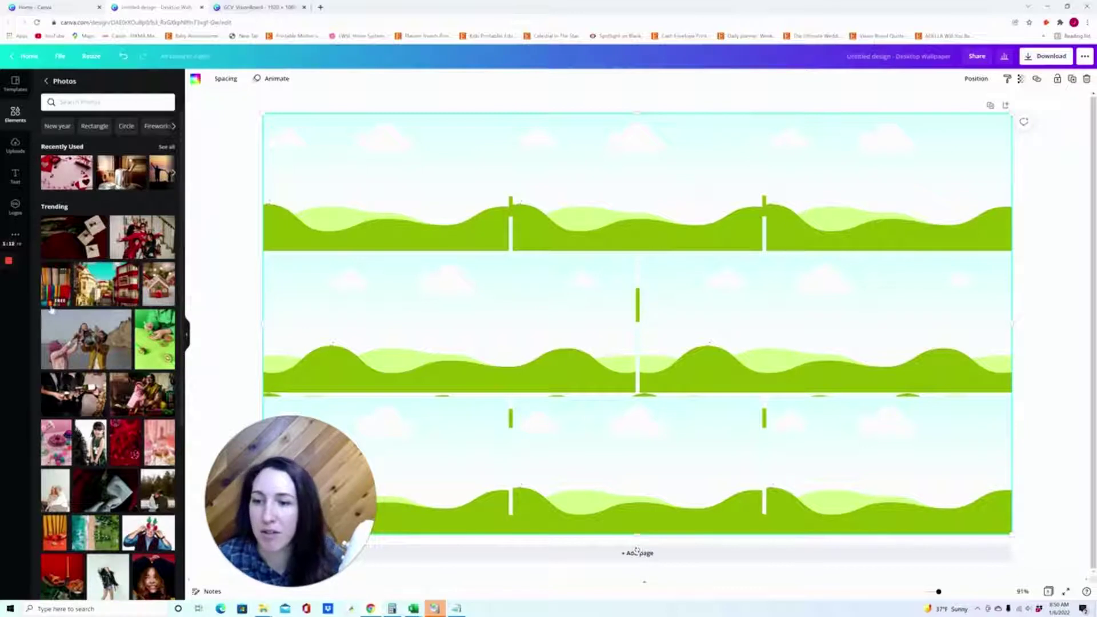
left_click(90, 101)
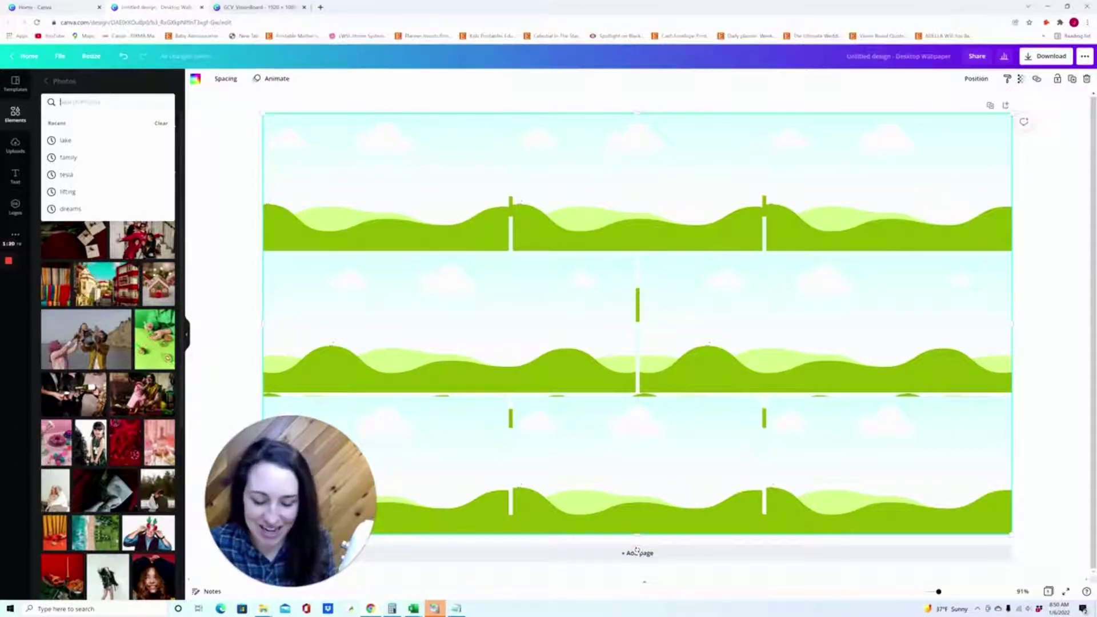
type("lake")
key("Return")
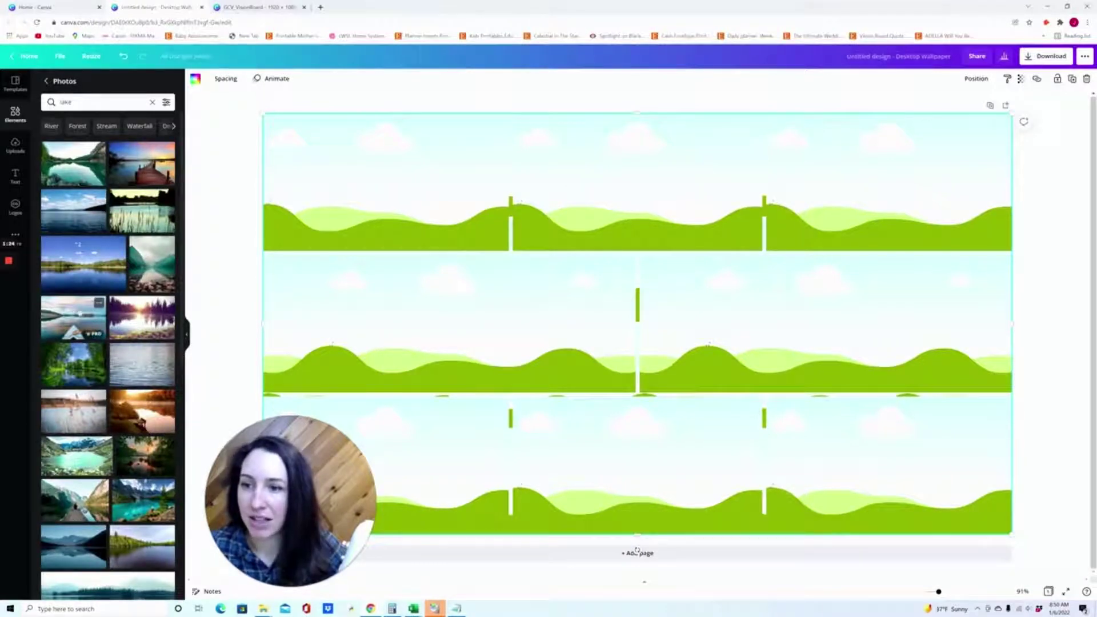
left_click(73, 318)
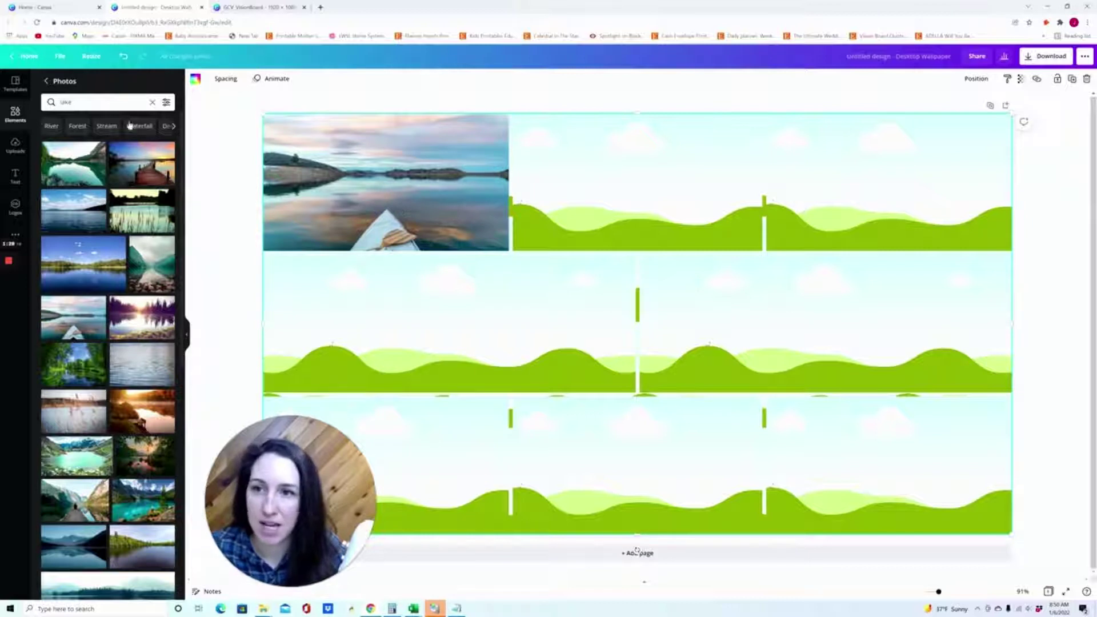
Search 'family' and place the sunset silhouette photo in the top-middle cell.
left_click(98, 103)
key("ctrl+a")
type("family")
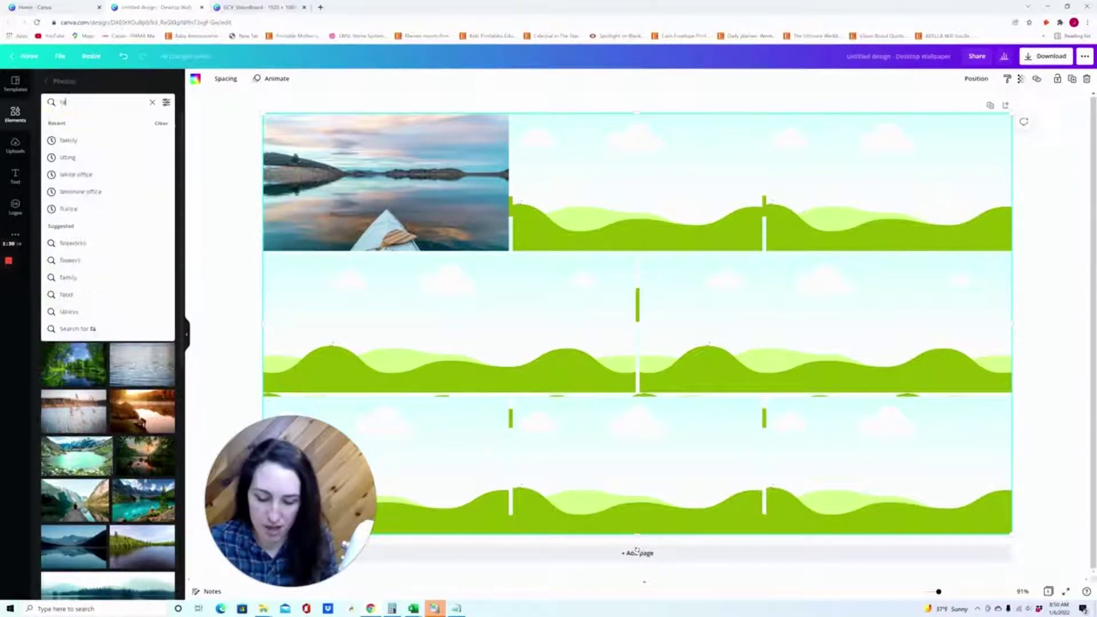
key("Return")
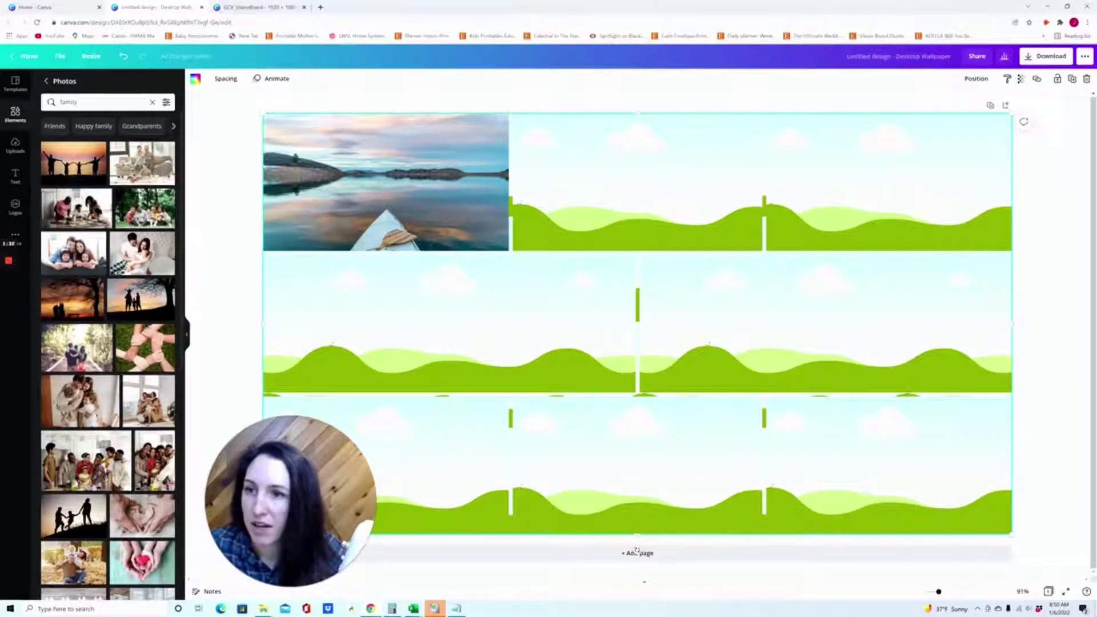
left_click_drag(74, 161, 636, 182)
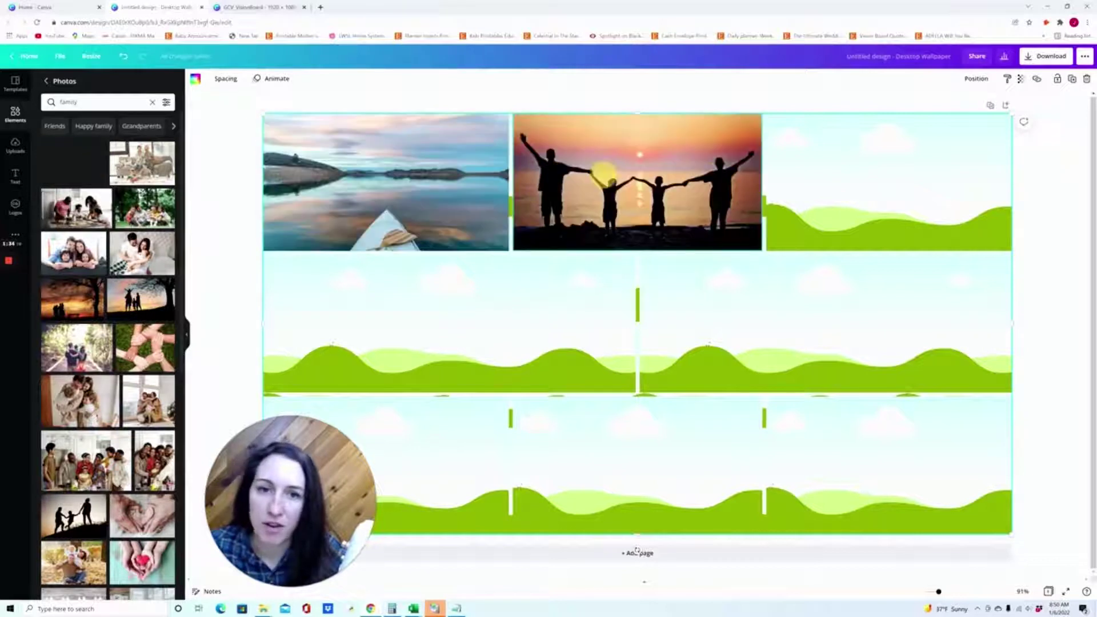
Search 'tesla' and place the white Tesla photo in the top-right cell.
left_click(99, 103)
key("ctrl+a")
type("tersi")
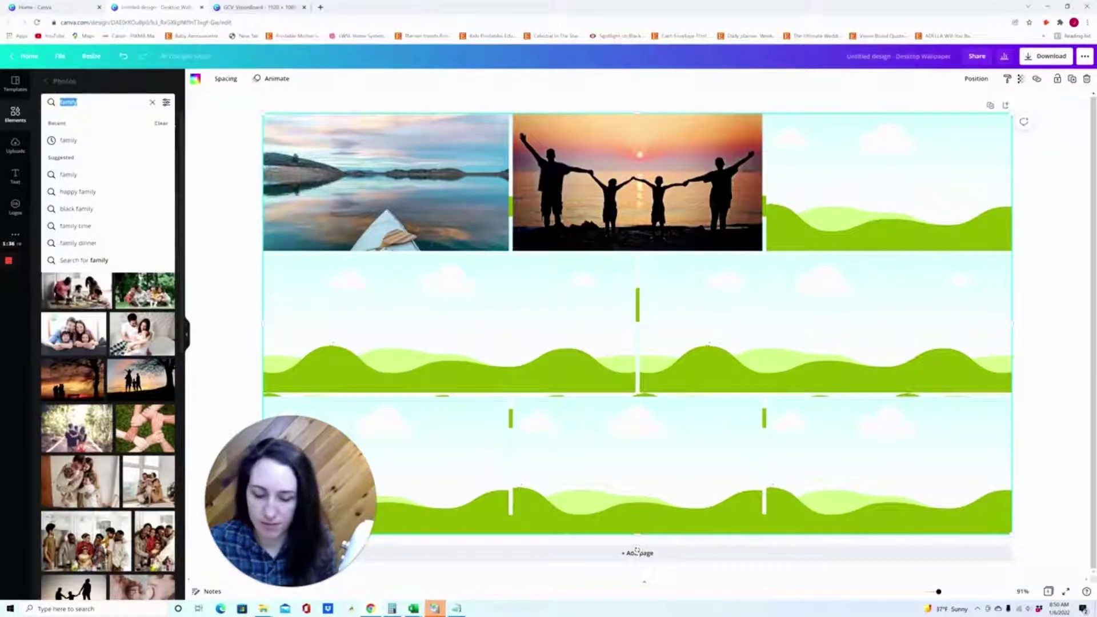
type("a")
key("Return")
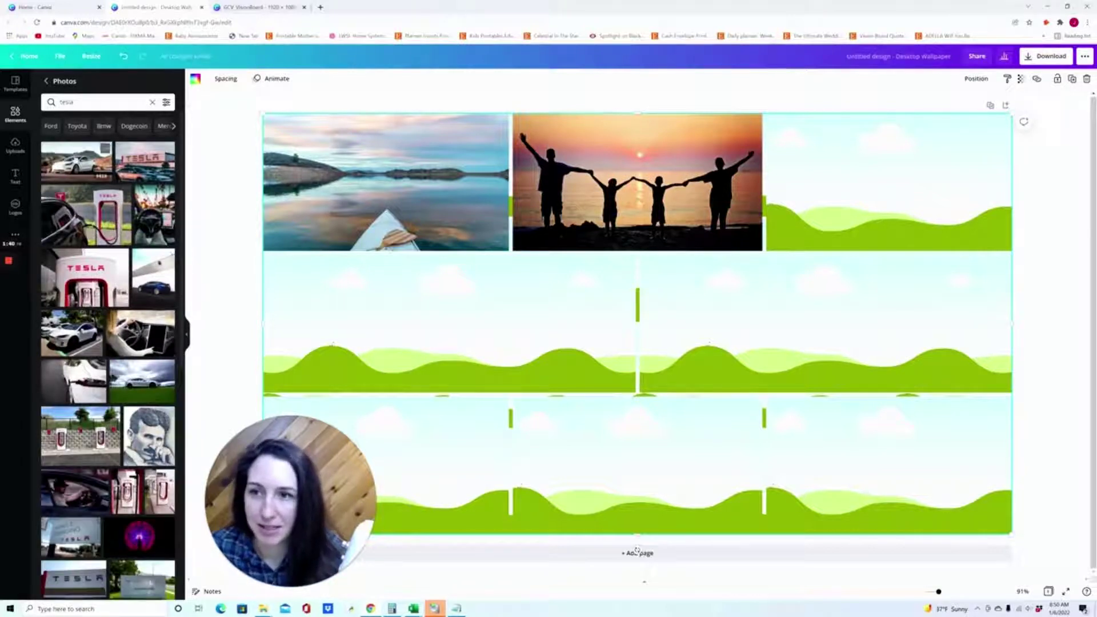
left_click_drag(74, 161, 888, 182)
Search the photo library for 'interior design'.
left_click(99, 102)
key("ctrl+a")
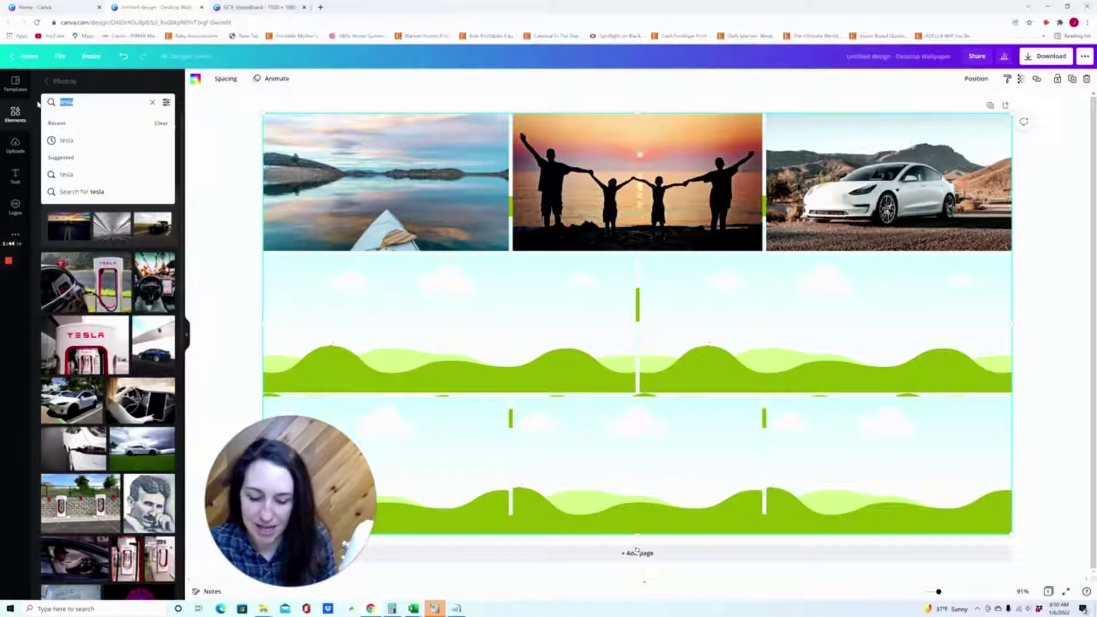
type("interior design")
key("Return")
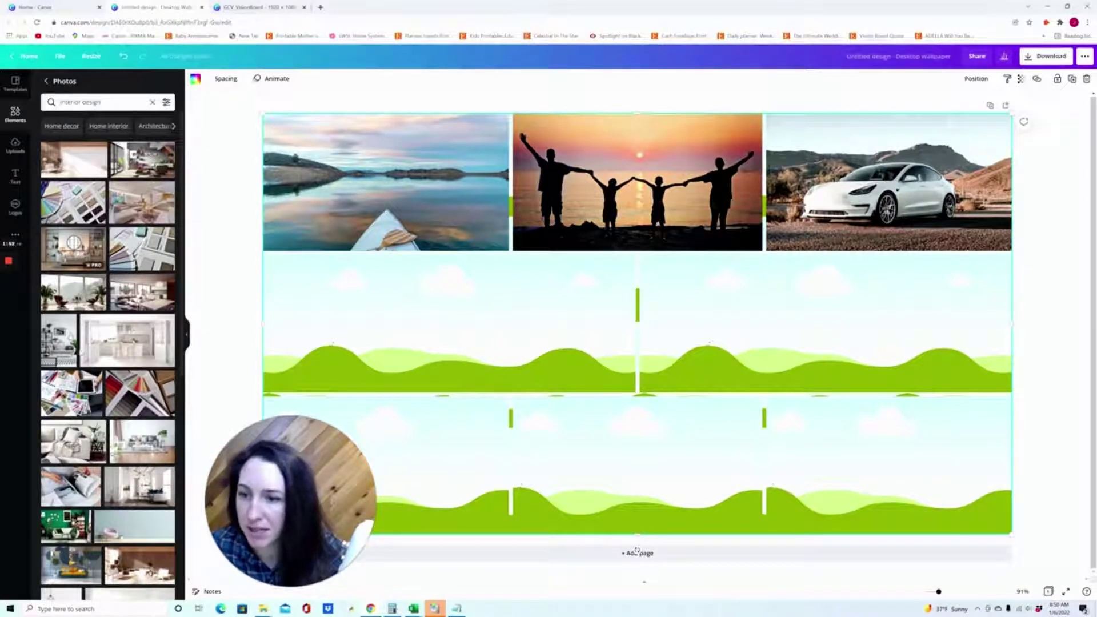
scroll(103, 343, "down", 5)
scroll(103, 343, "down", 5)
scroll(80, 399, "down", 5)
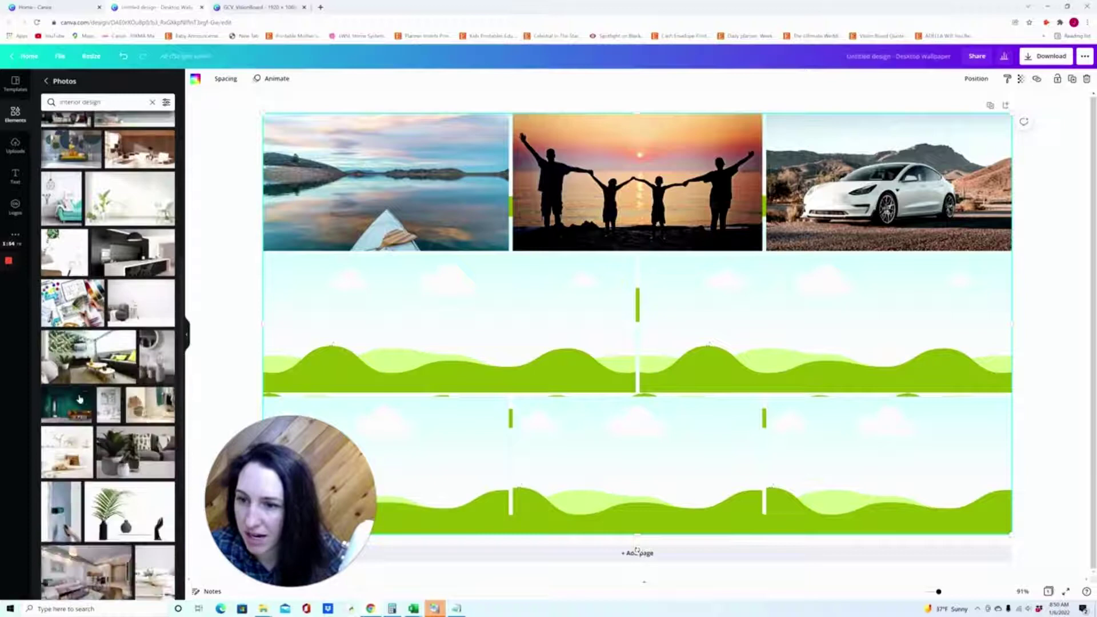
scroll(80, 400, "down", 3)
scroll(80, 400, "down", 2)
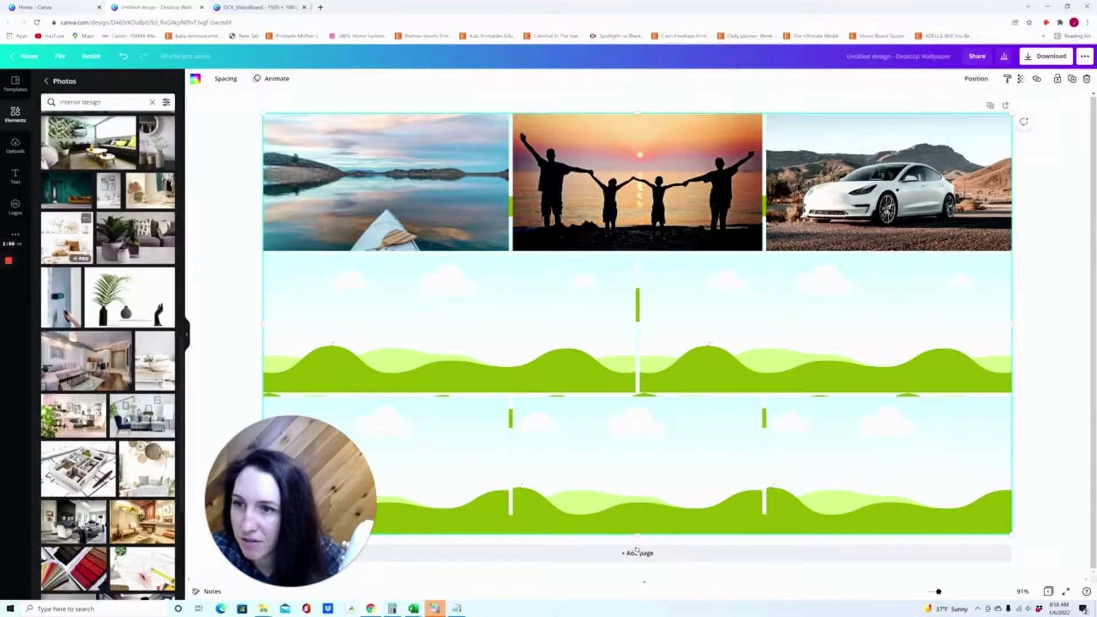
Place a cosy bedroom photo bottom-middle and a passive income photo bottom-right.
mouse_move(67, 239)
left_mouse_down()
mouse_move(418, 331)
mouse_move(644, 446)
left_mouse_up()
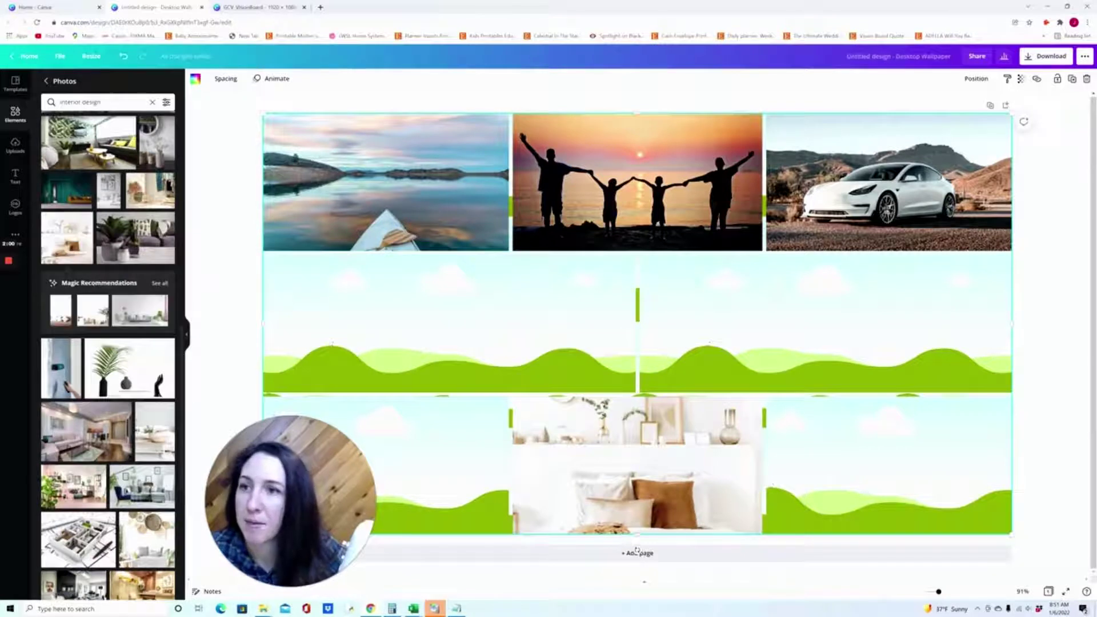
left_click(80, 101)
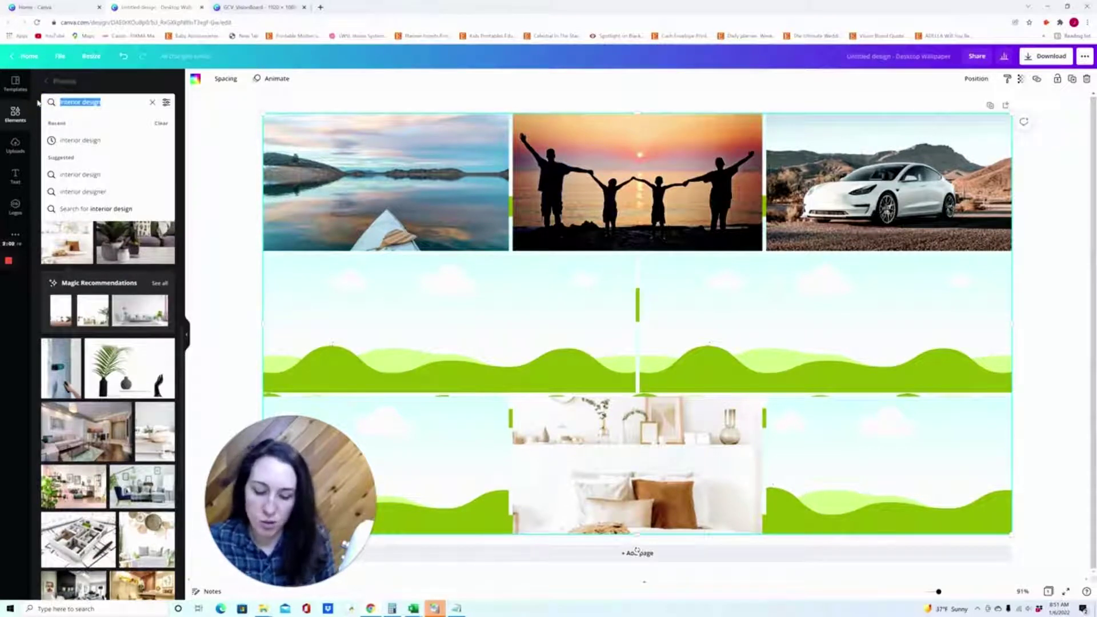
type("passive income")
key("Return")
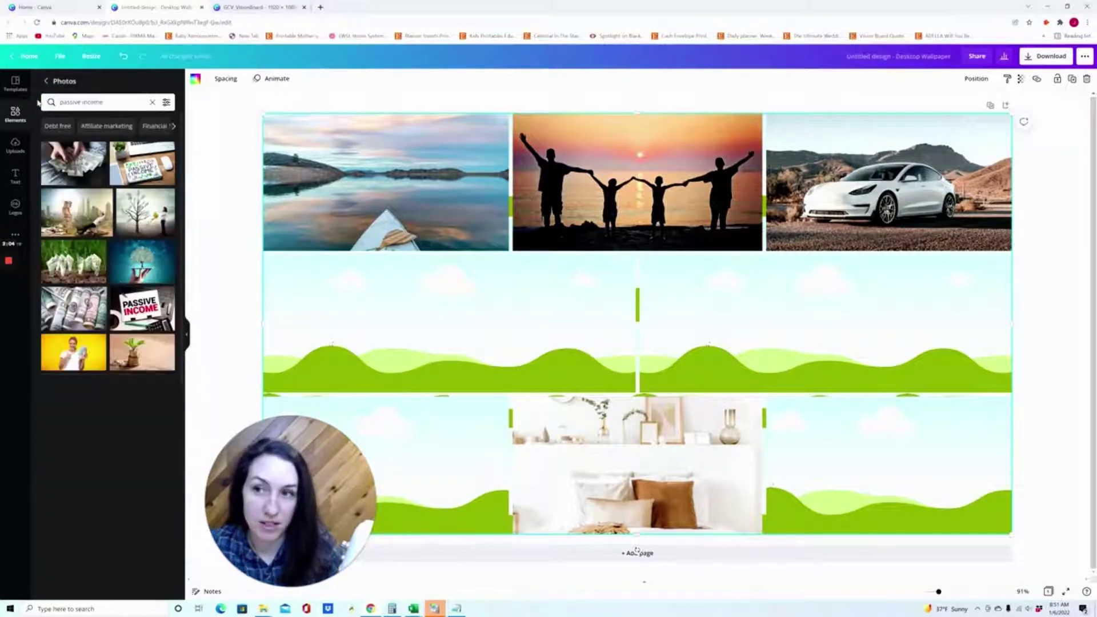
left_click(143, 164)
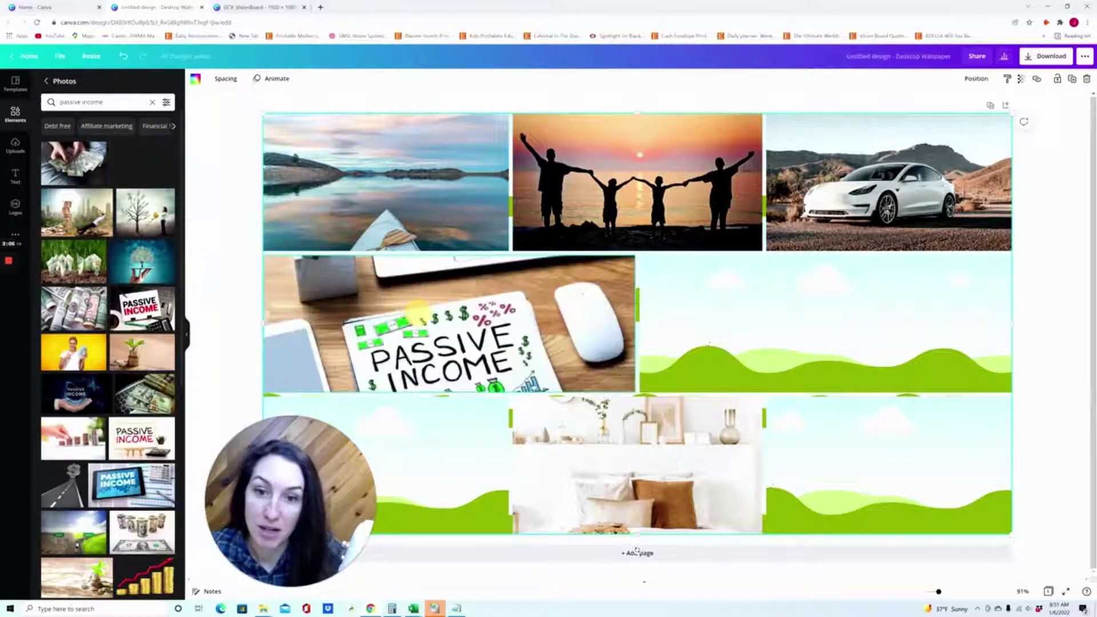
left_click_drag(419, 333, 883, 463)
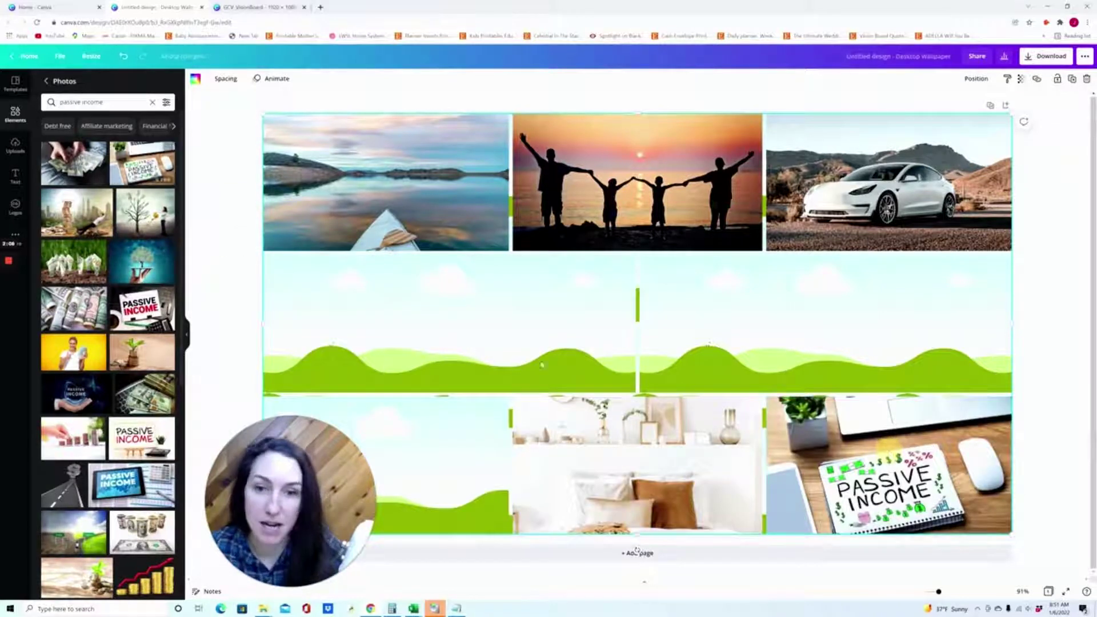
Search 'laptop desk' and put the typing-with-coffee photo in the bottom-left cell.
triple_click(82, 102)
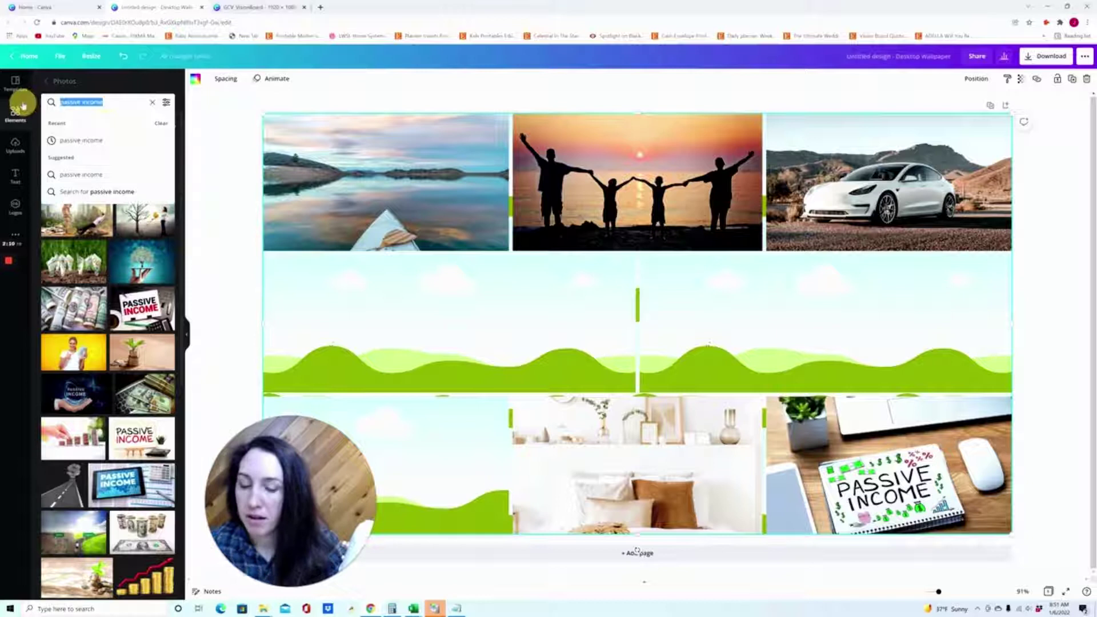
type("laptop")
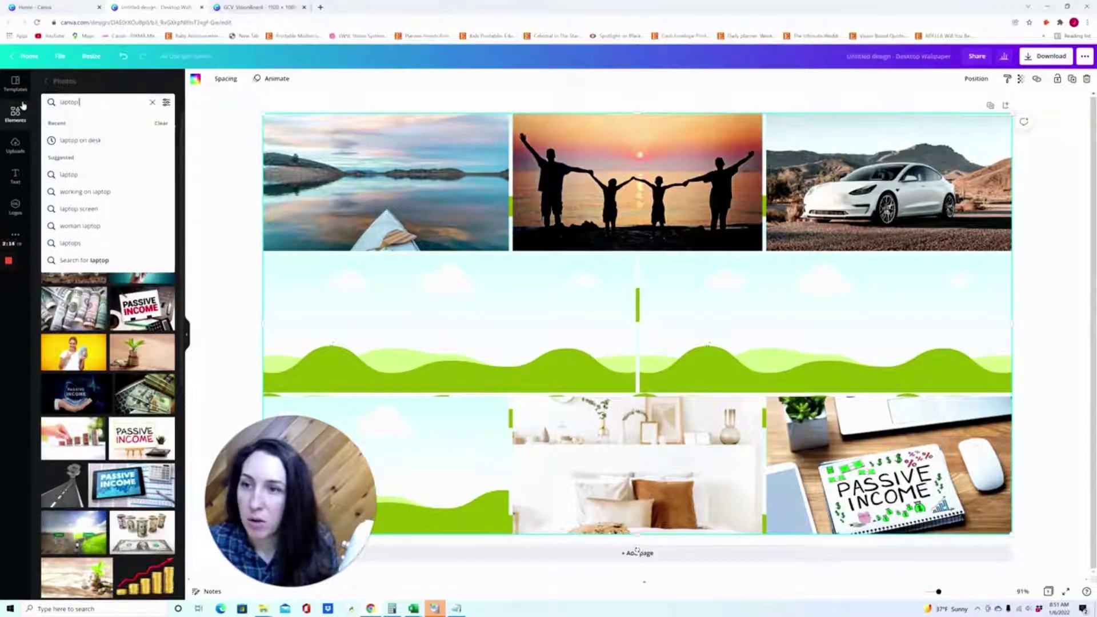
type(" desk")
key("Return")
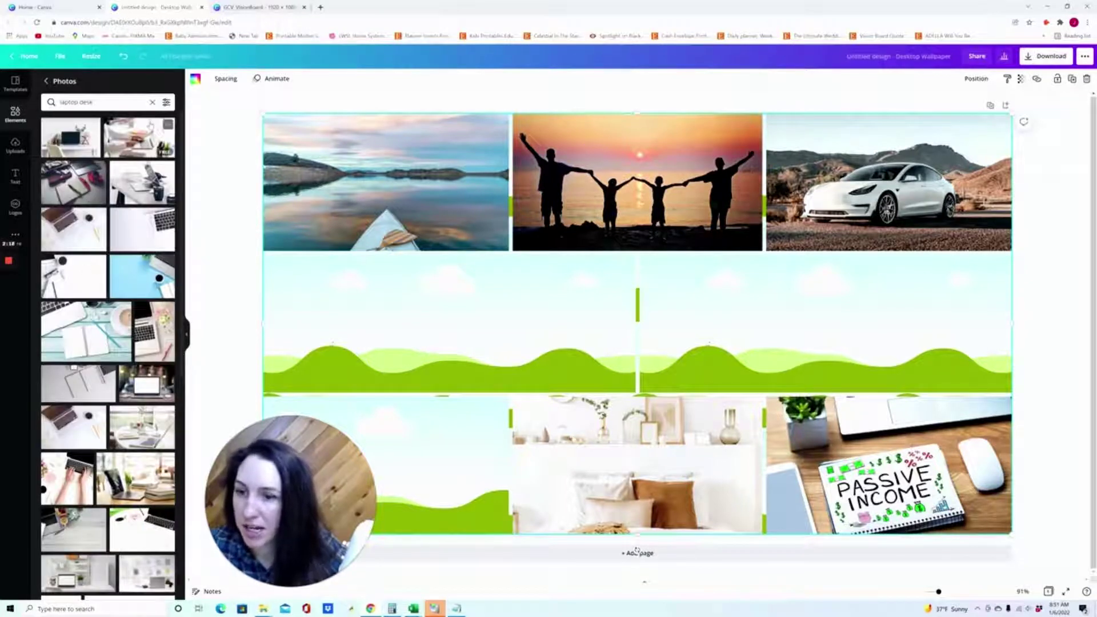
scroll(103, 344, "down", 2)
scroll(103, 343, "down", 3)
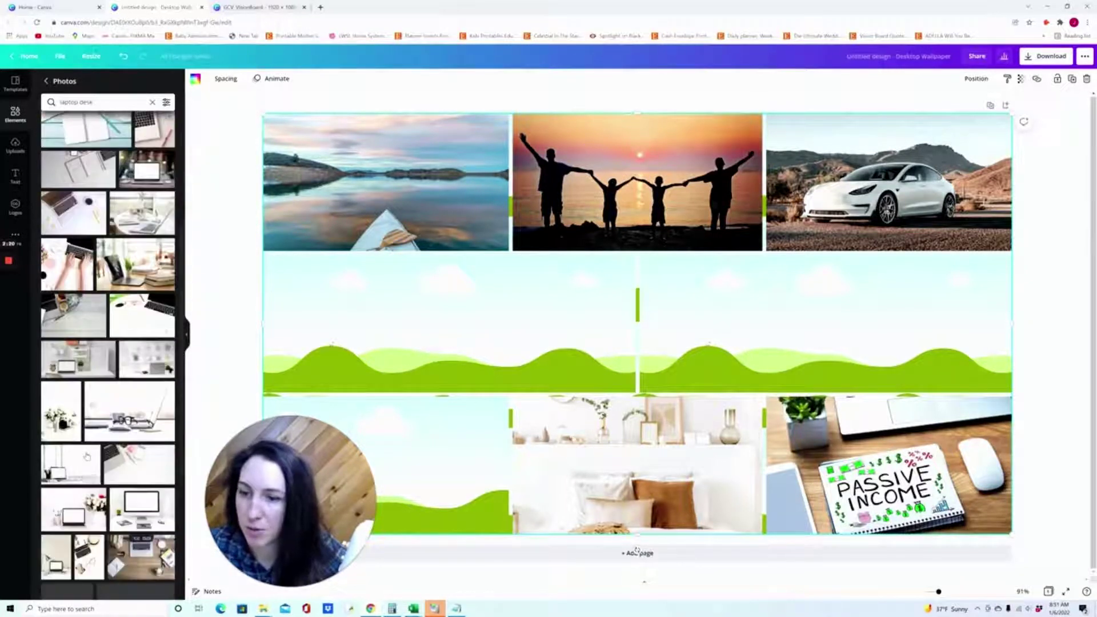
scroll(102, 343, "down", 3)
mouse_move(73, 425)
left_mouse_down()
mouse_move(437, 467)
mouse_move(73, 412)
left_mouse_up()
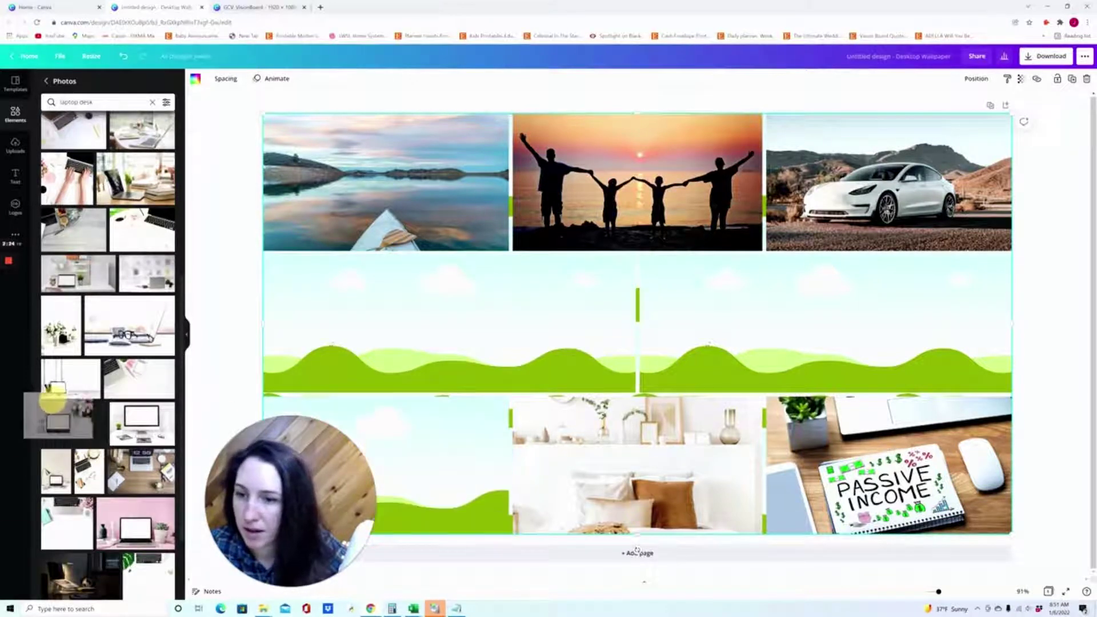
scroll(138, 480, "down", 2)
scroll(139, 480, "down", 5)
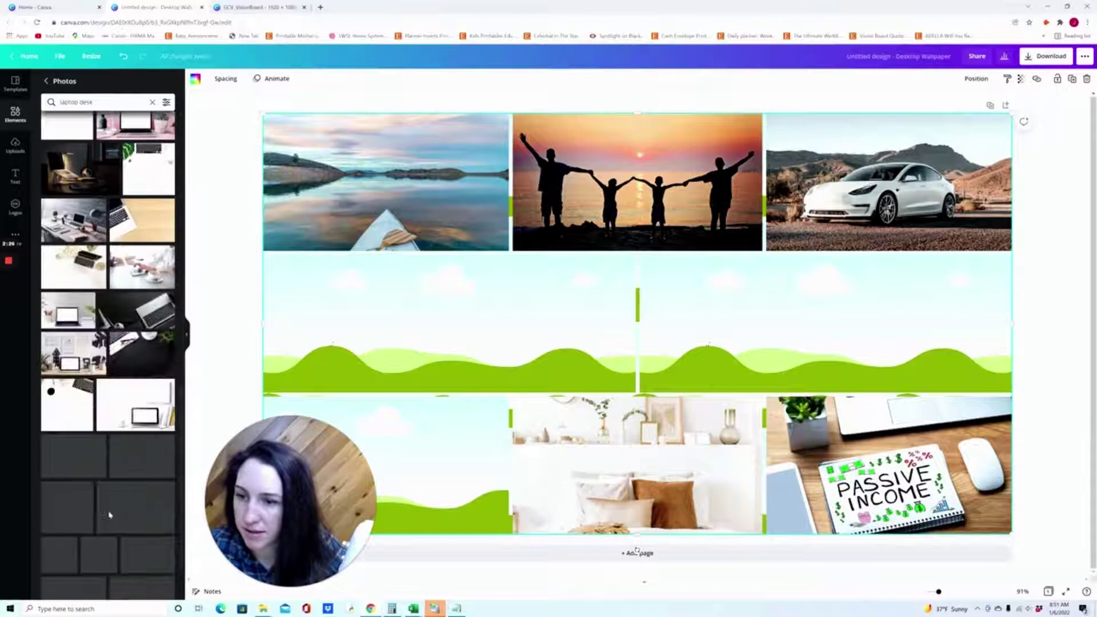
left_click_drag(142, 267, 402, 462)
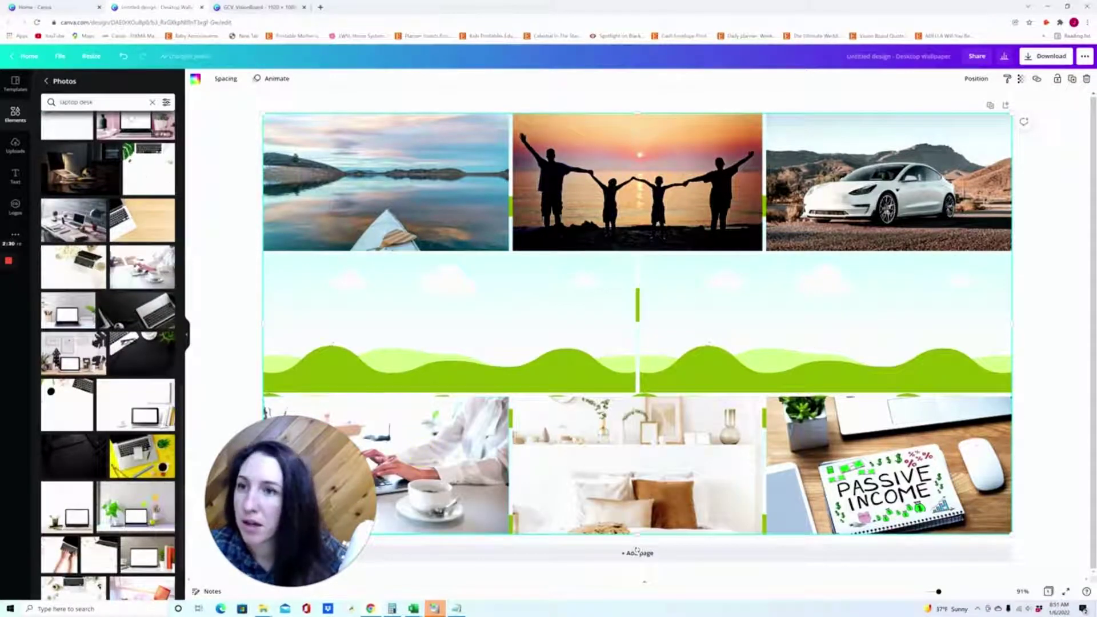
Search 'garden' and move a pink flower photo into the middle-right cell.
double_click(77, 102)
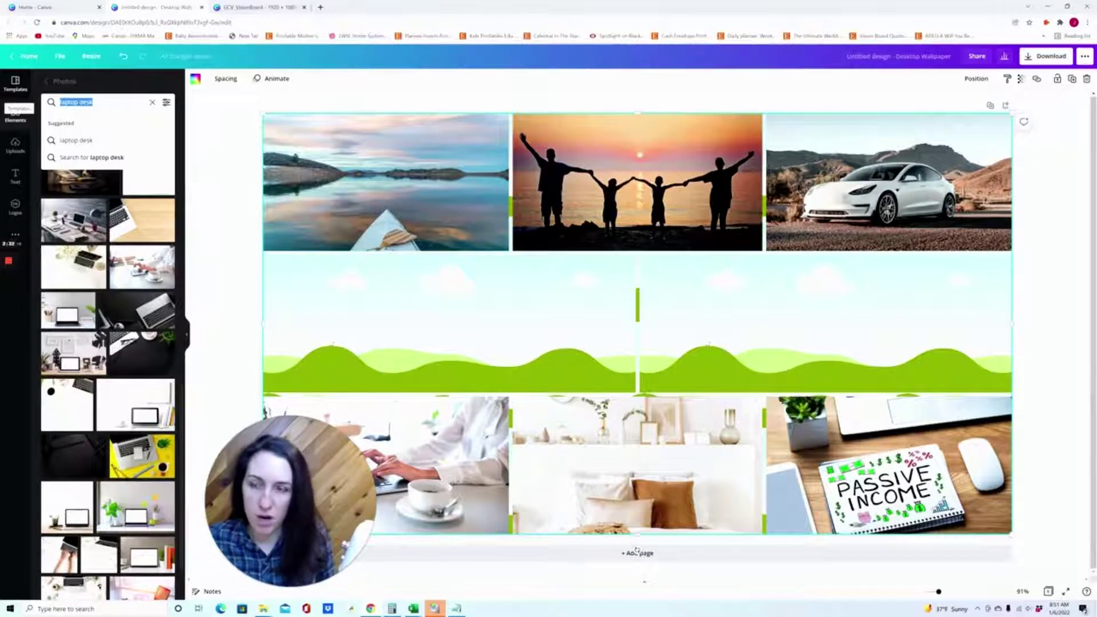
type("garden")
key("Return")
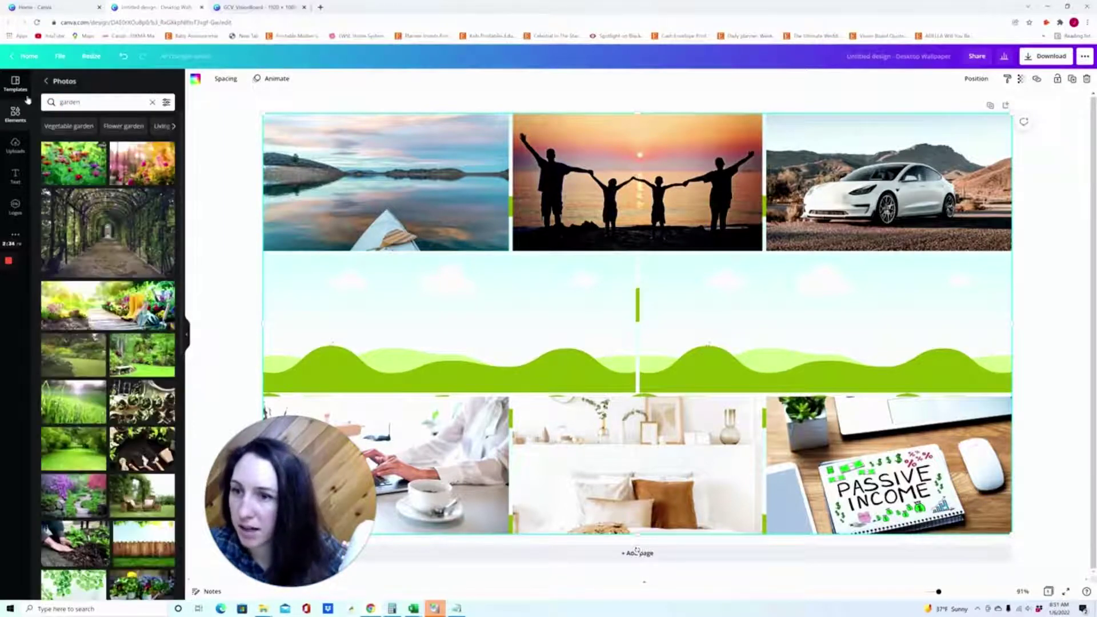
left_click(142, 163)
left_click_drag(450, 324, 825, 324)
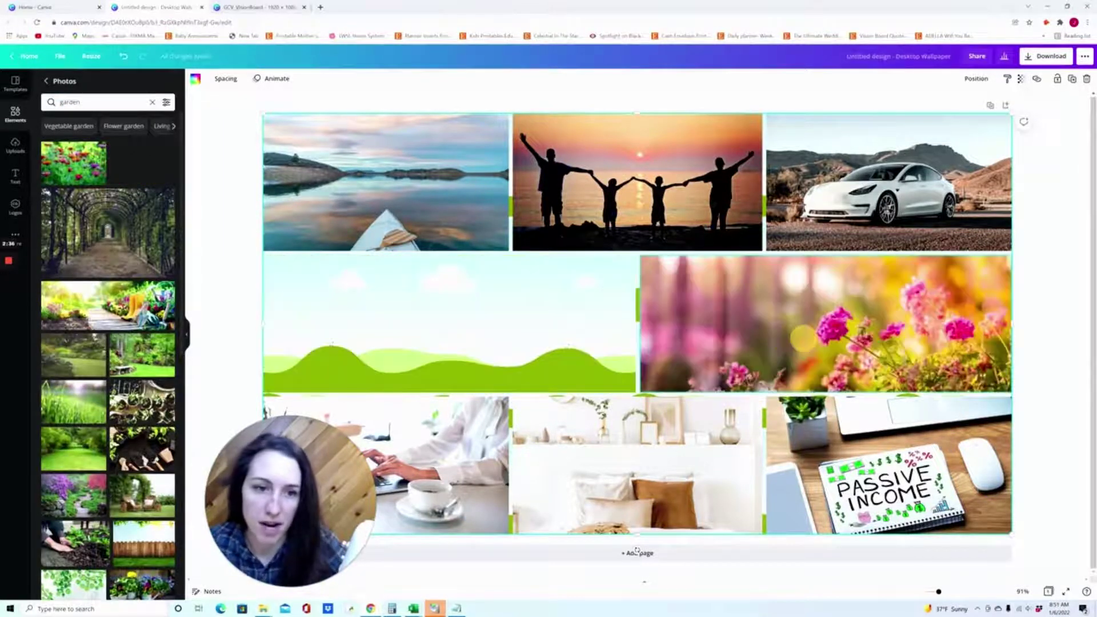
Search 'personal growth' and add the arms-raised beach photo, undoing a green field try.
left_click(101, 102)
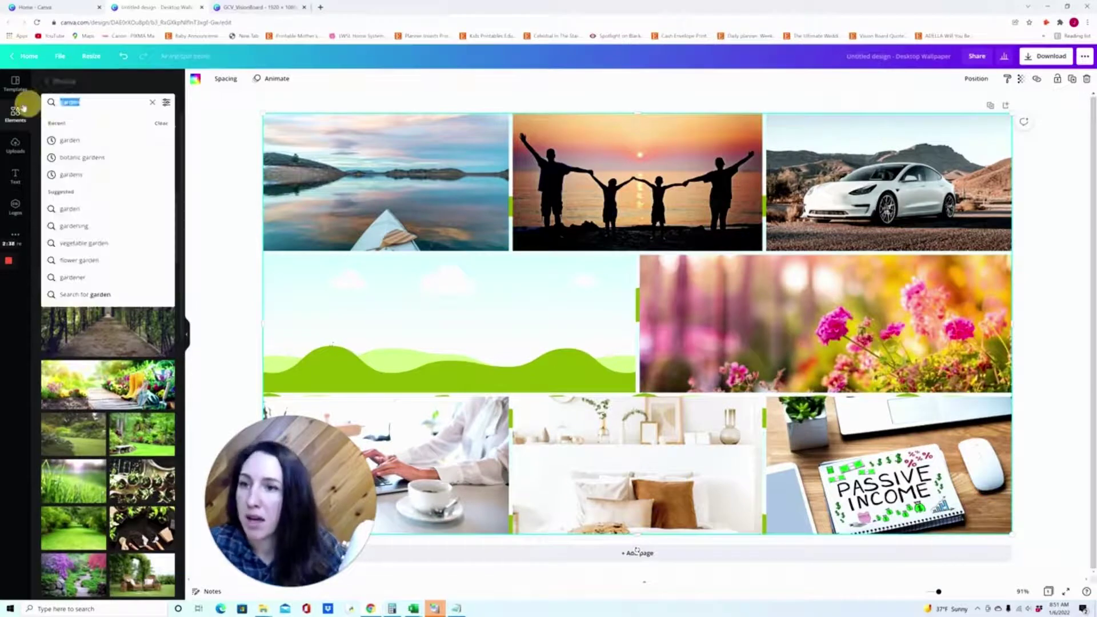
key("ctrl+a")
key("BackSpace")
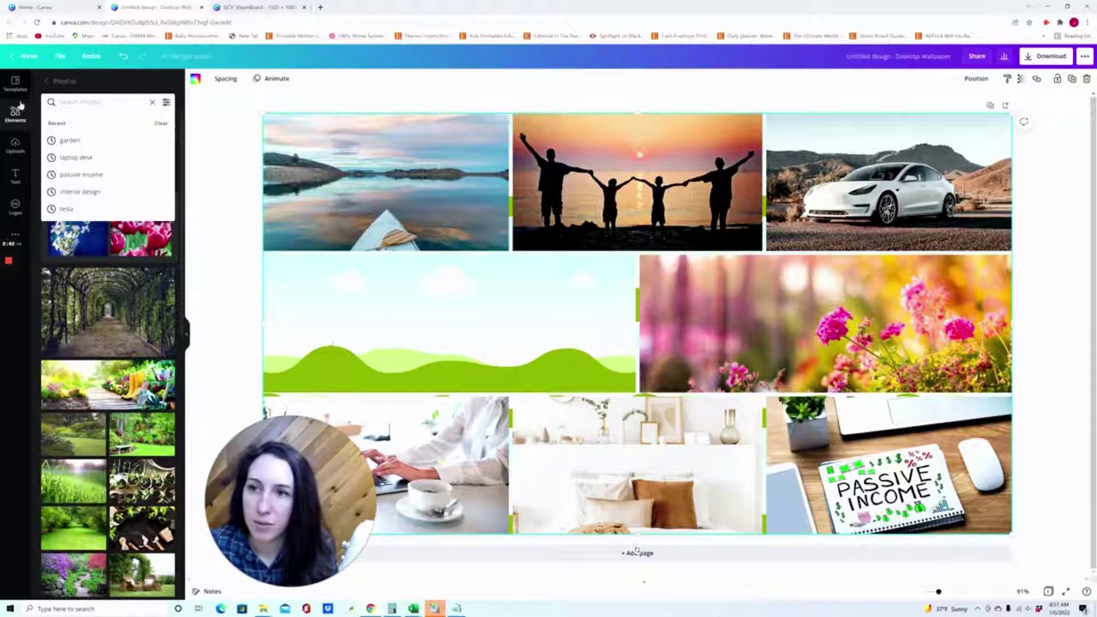
type("personal growth")
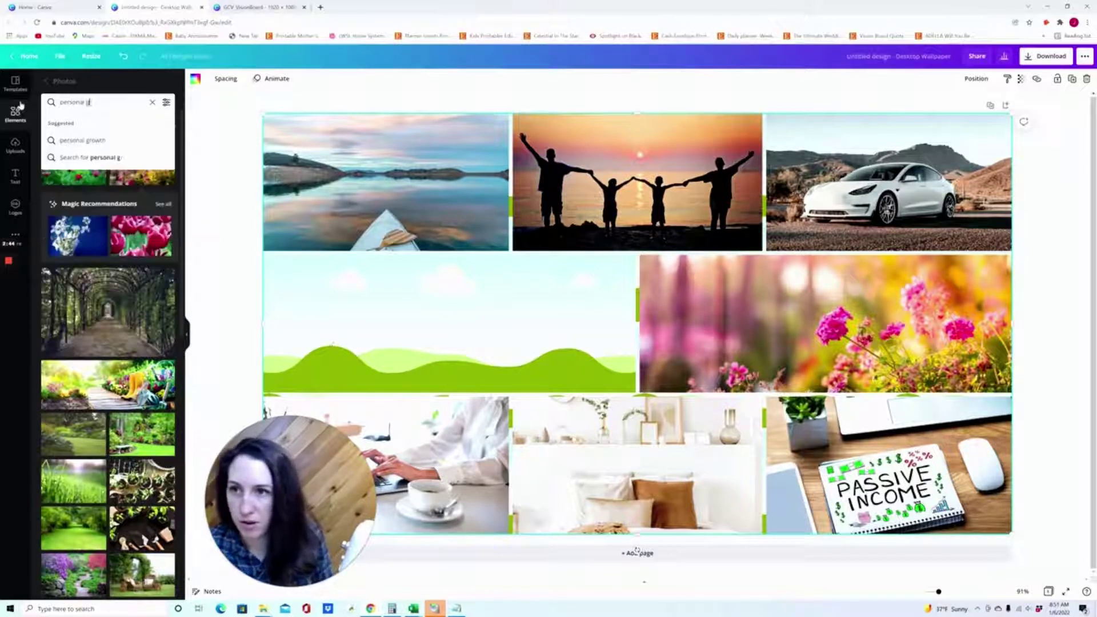
key("Return")
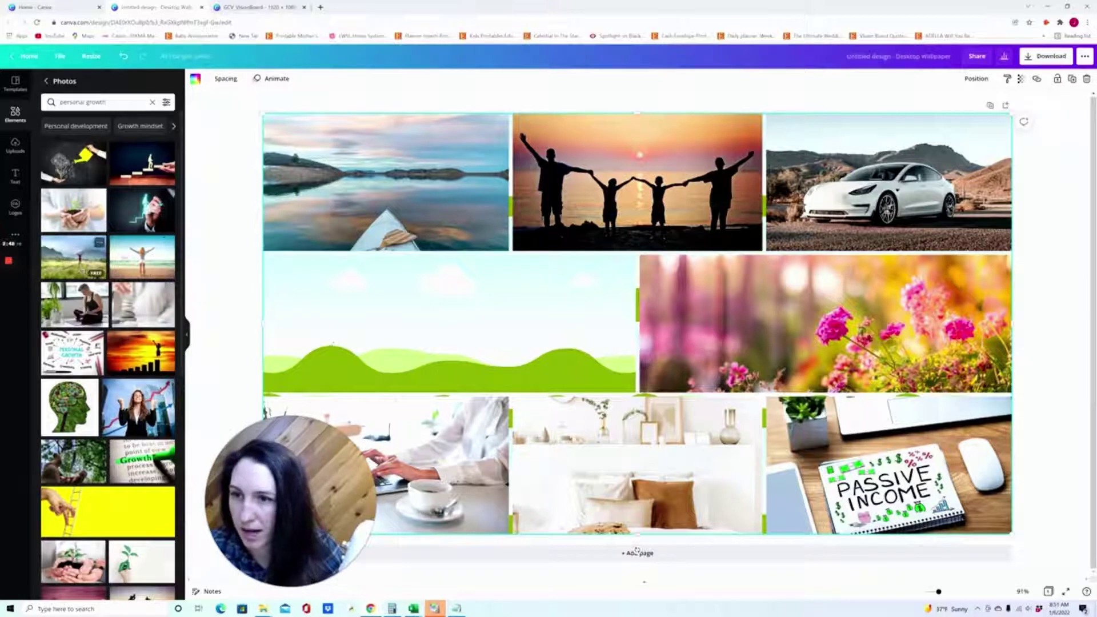
left_click(143, 258)
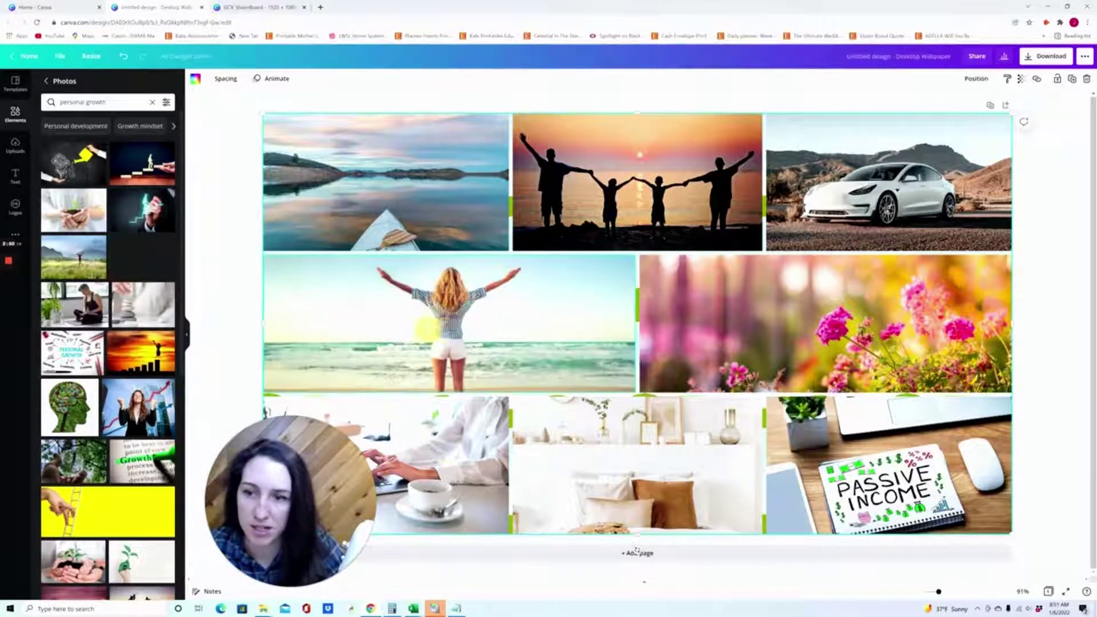
scroll(106, 344, "down", 5)
scroll(108, 343, "down", 3)
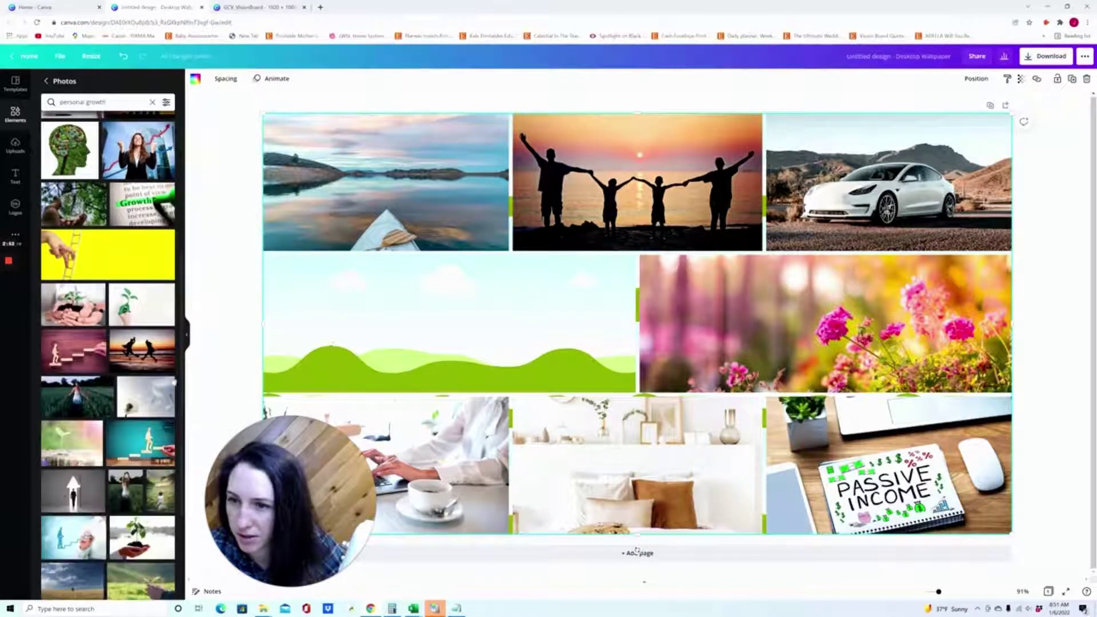
scroll(107, 343, "down", 3)
scroll(107, 344, "down", 2)
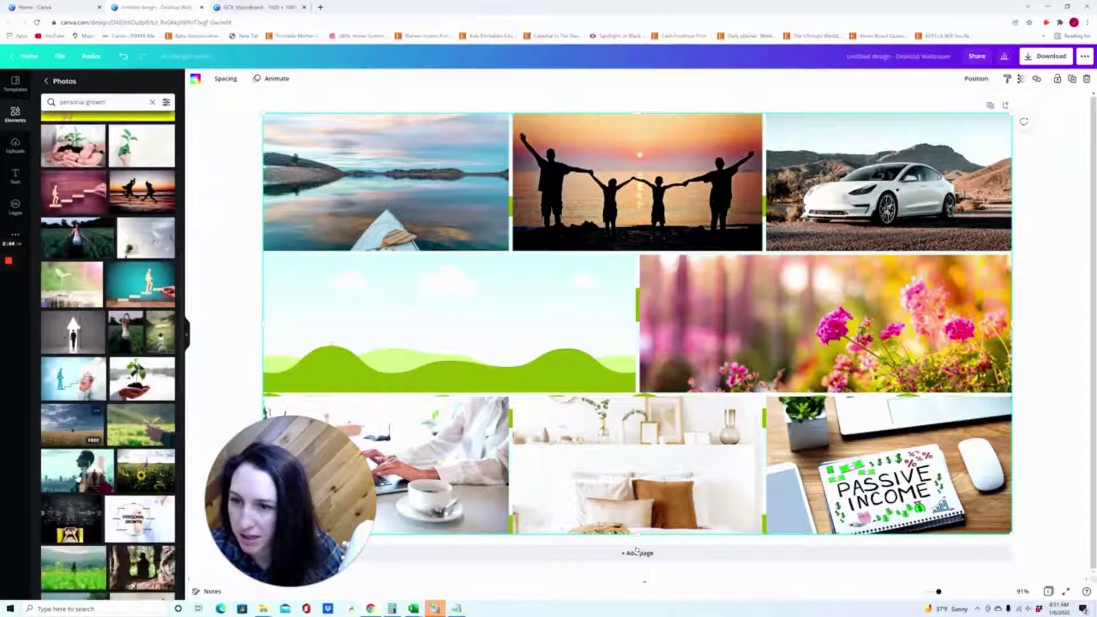
scroll(107, 343, "down", 3)
scroll(107, 343, "down", 3)
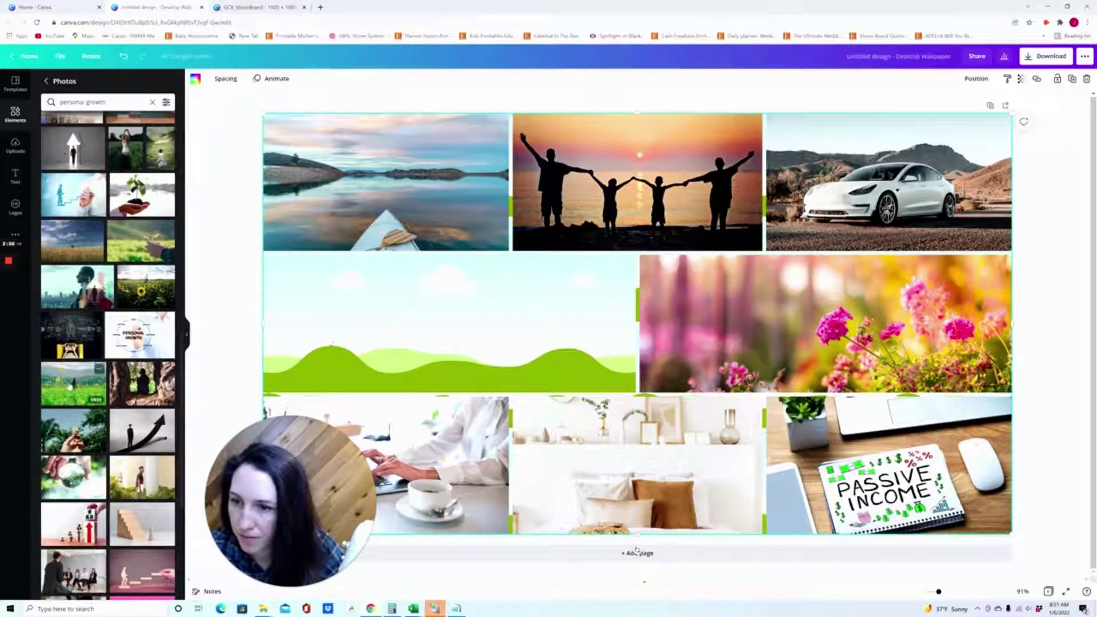
left_click_drag(74, 383, 450, 325)
key("ctrl+z")
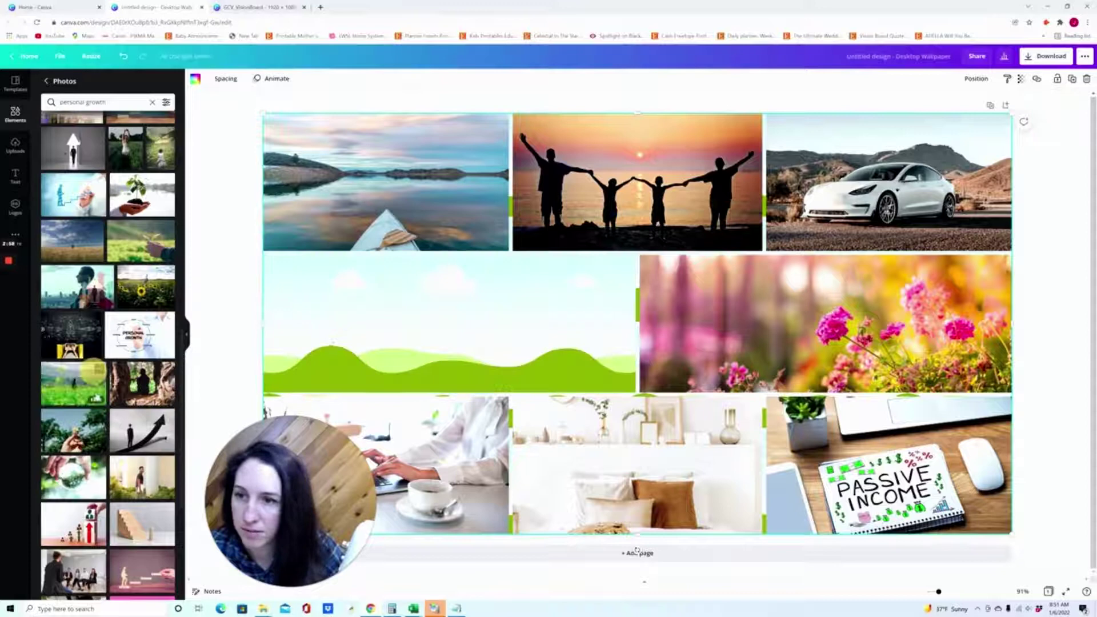
scroll(108, 343, "down", 3)
scroll(107, 343, "down", 3)
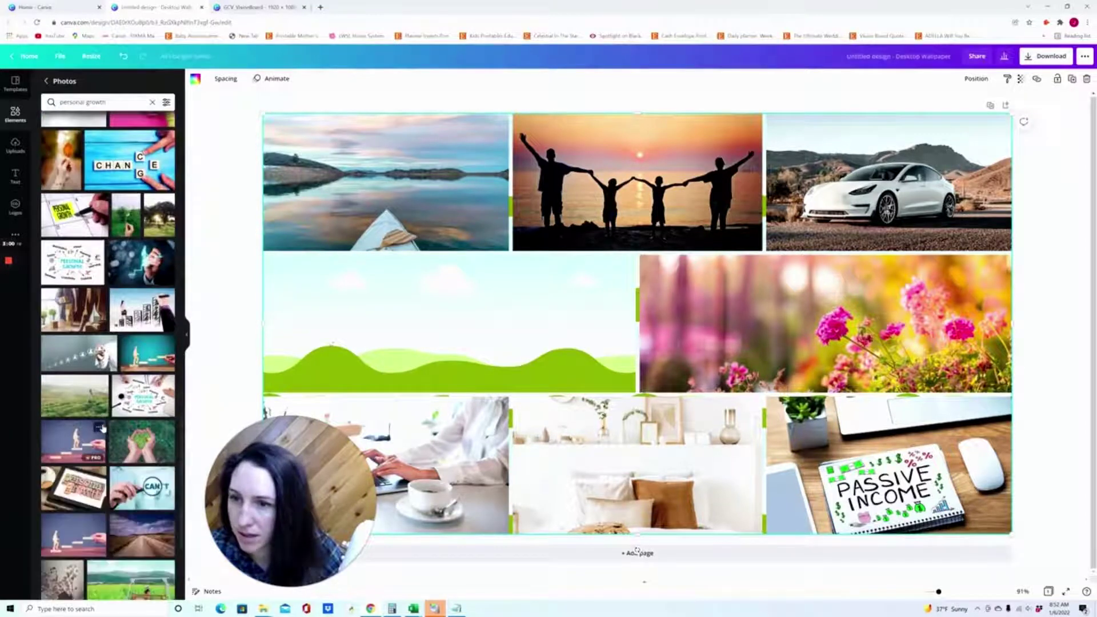
scroll(107, 386, "down", 5)
Search 'fitness' photos, then clear the search back to default photos.
left_click(98, 103)
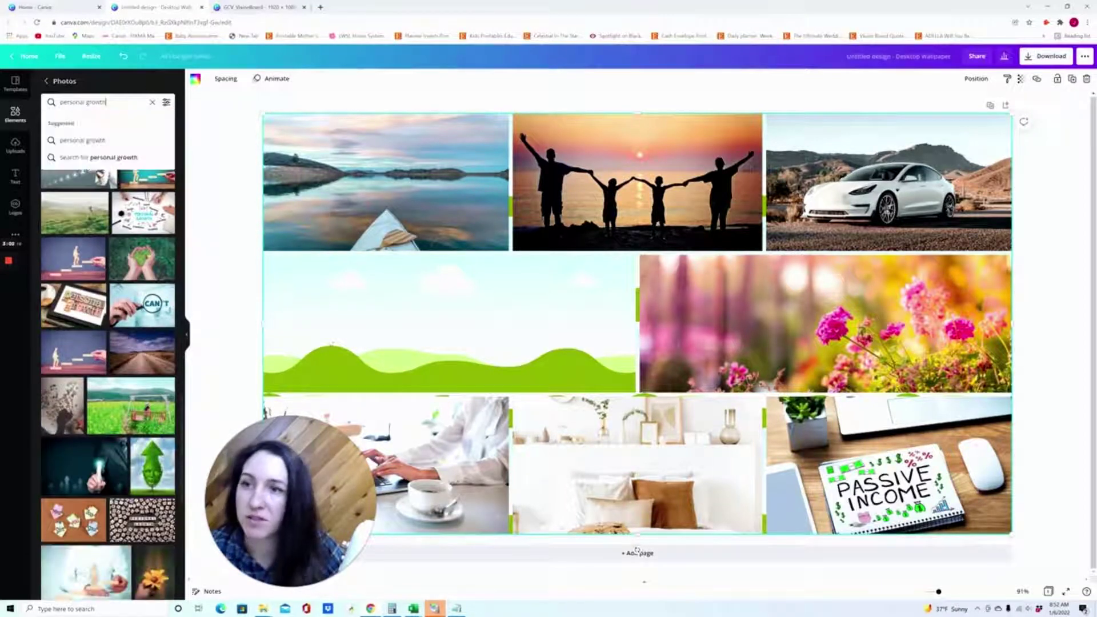
key("ctrl+a")
type("fitness")
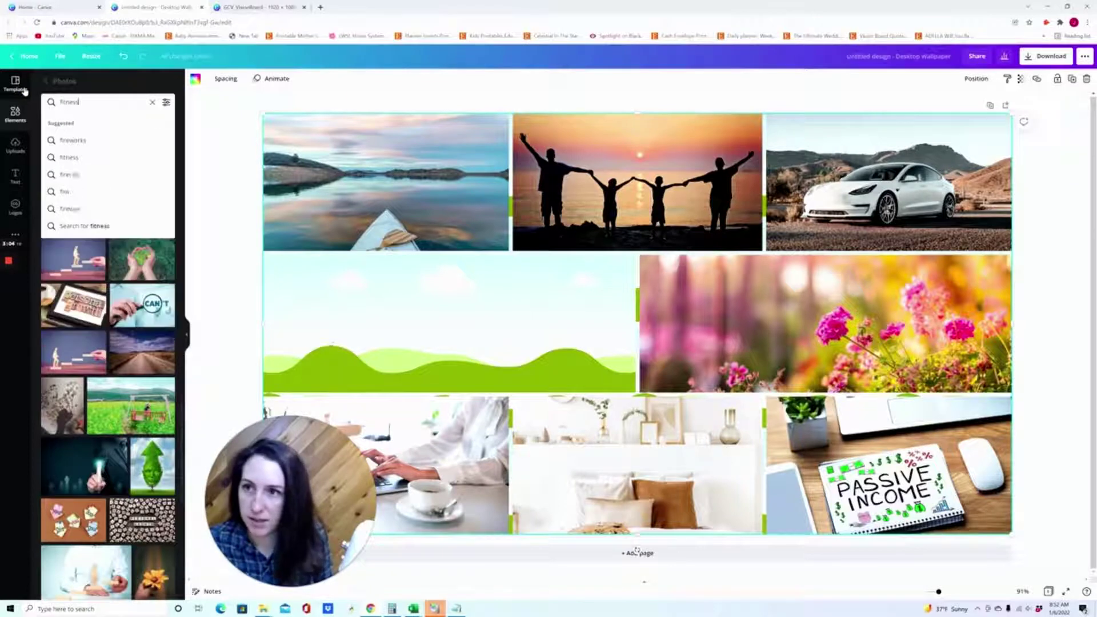
key("Return")
scroll(51, 405, "down", 4)
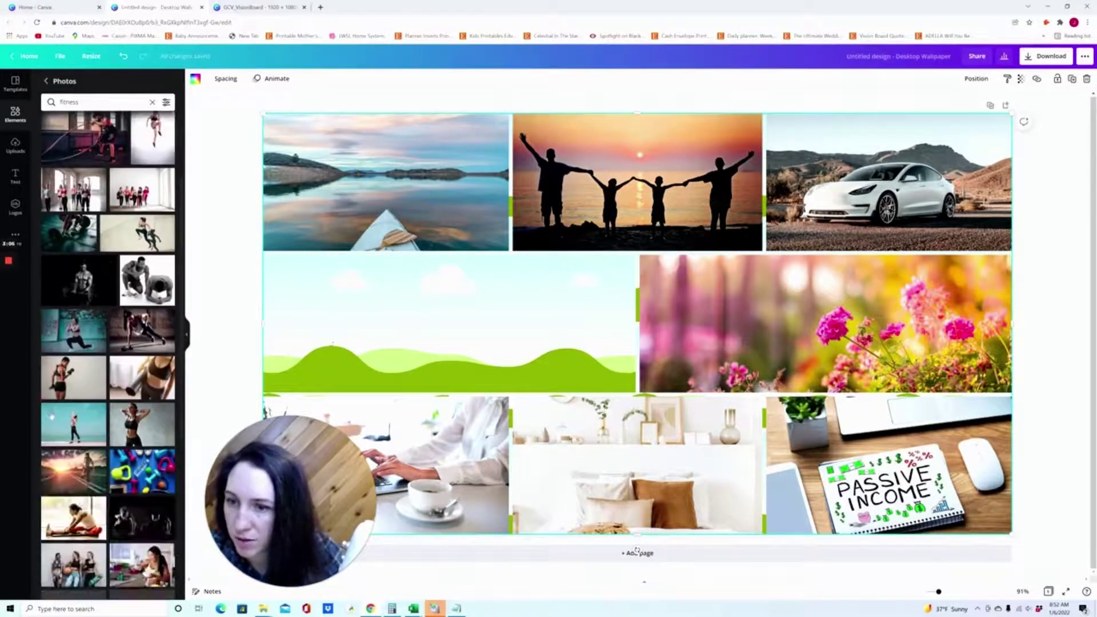
scroll(52, 405, "down", 4)
scroll(52, 405, "down", 3)
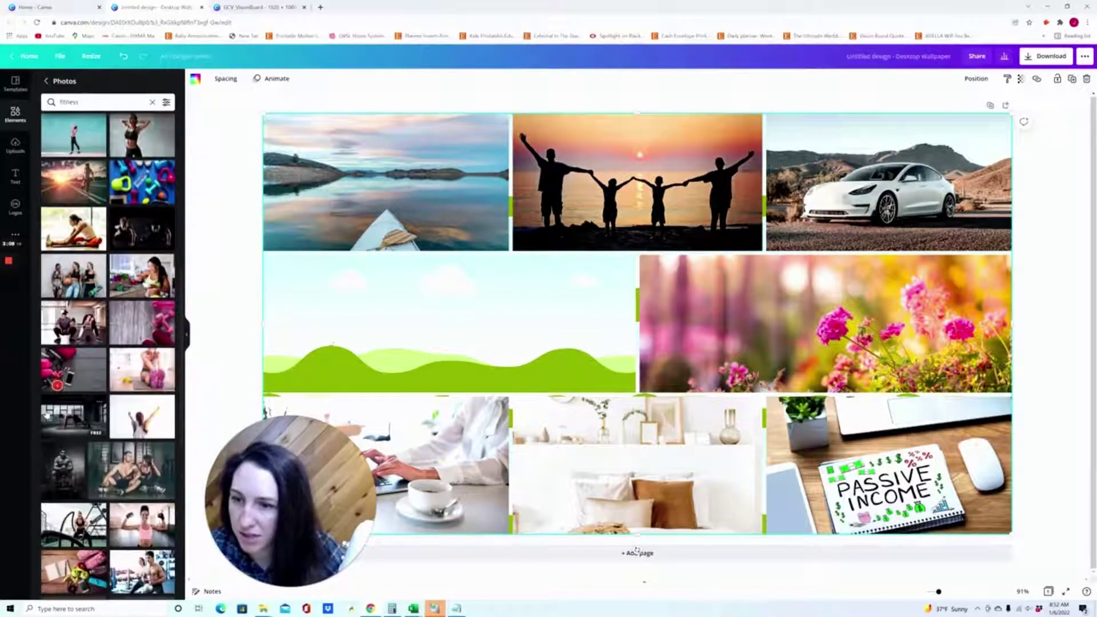
left_click_drag(141, 417, 450, 325)
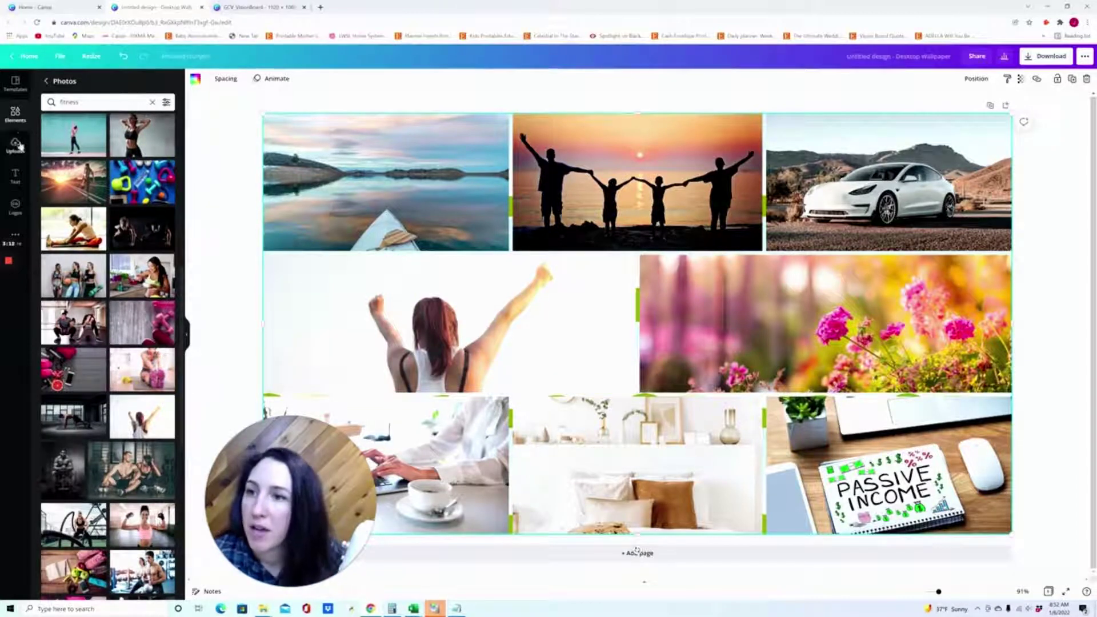
left_click(15, 176)
left_click(16, 116)
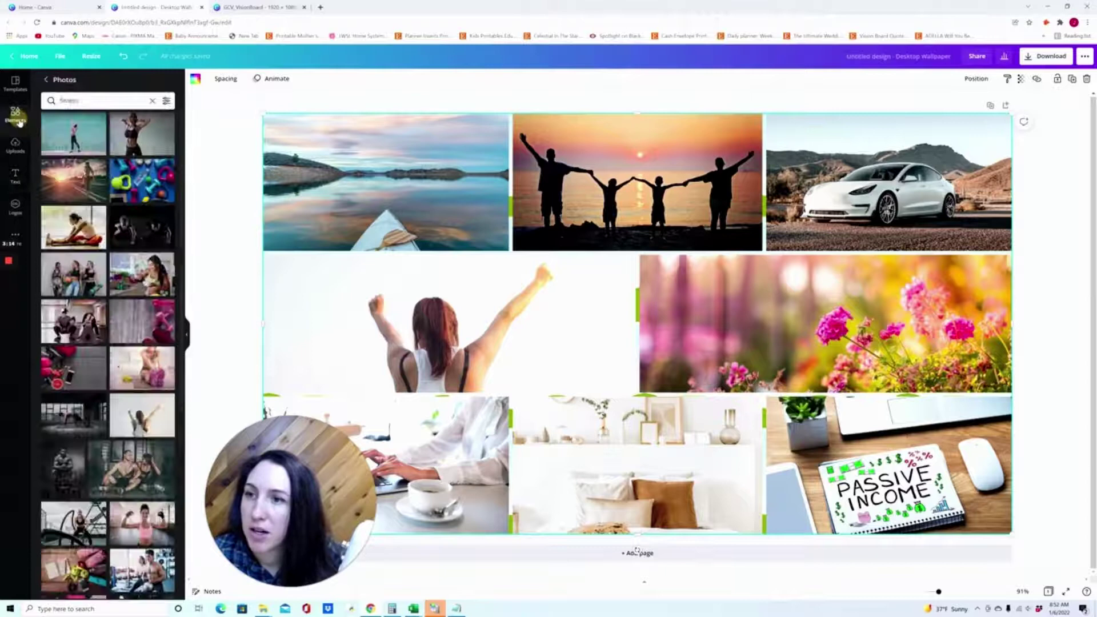
left_click(153, 102)
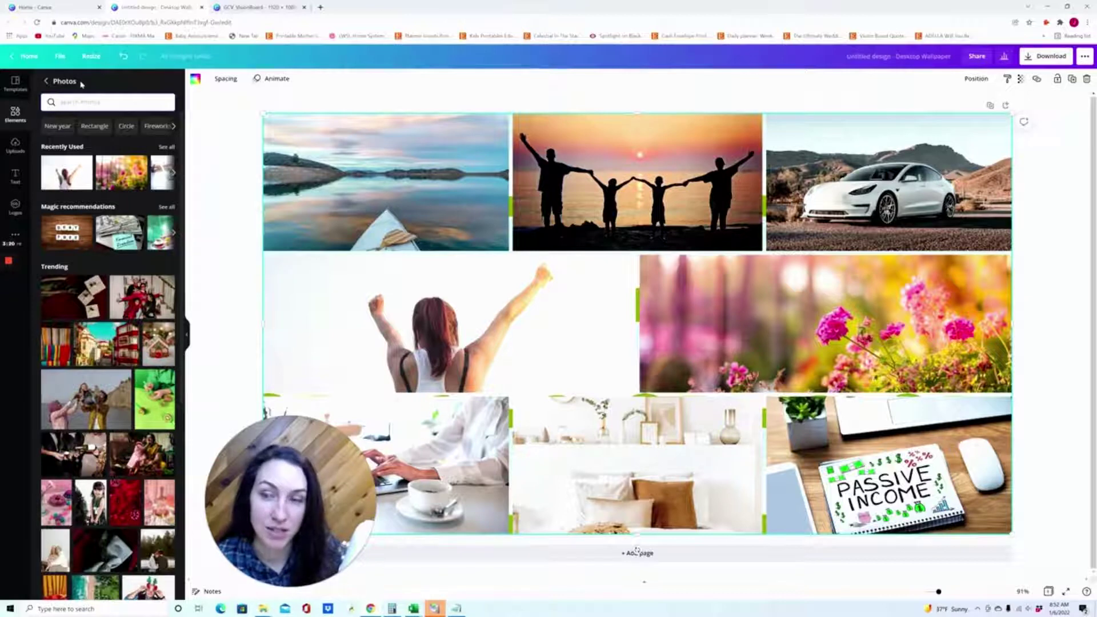
Search the Elements library for 'quotes' graphics.
left_click(103, 103)
left_click(46, 81)
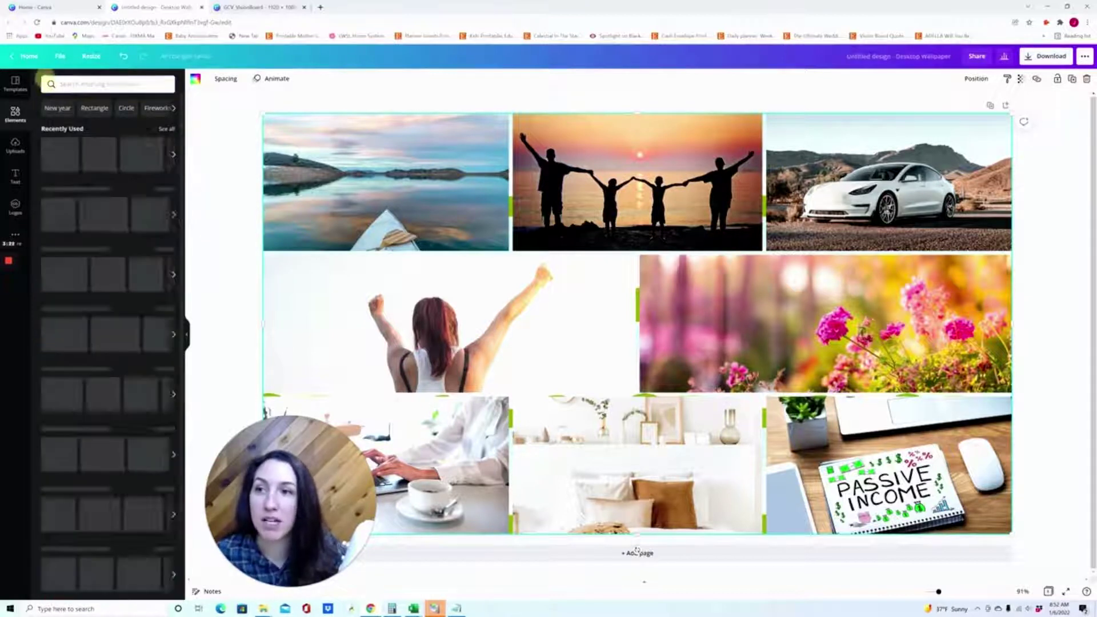
left_click(107, 84)
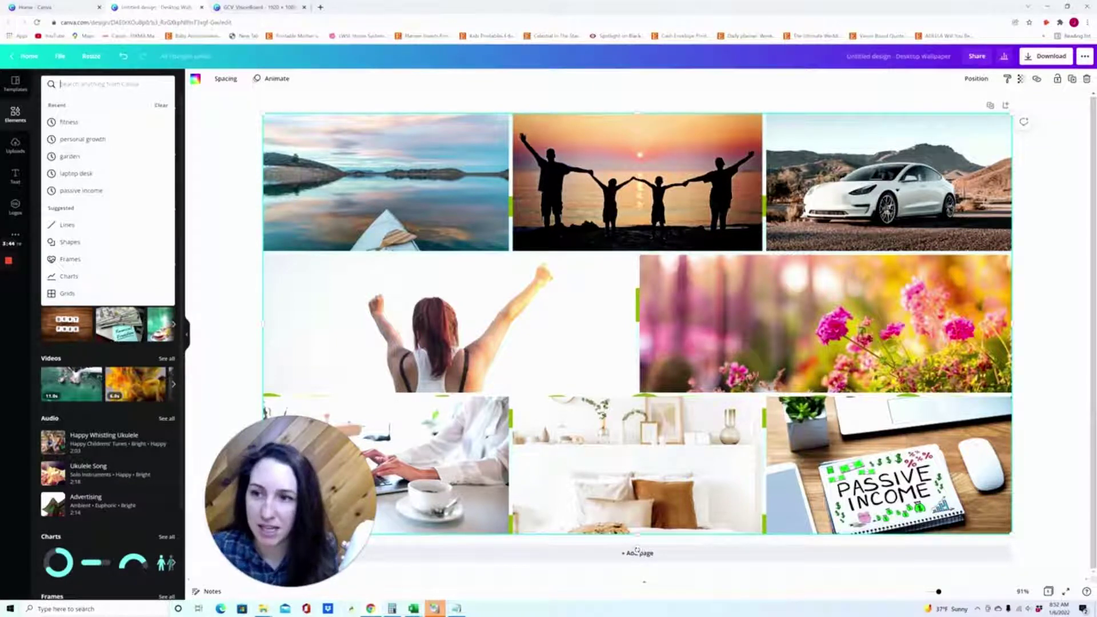
type("quotes")
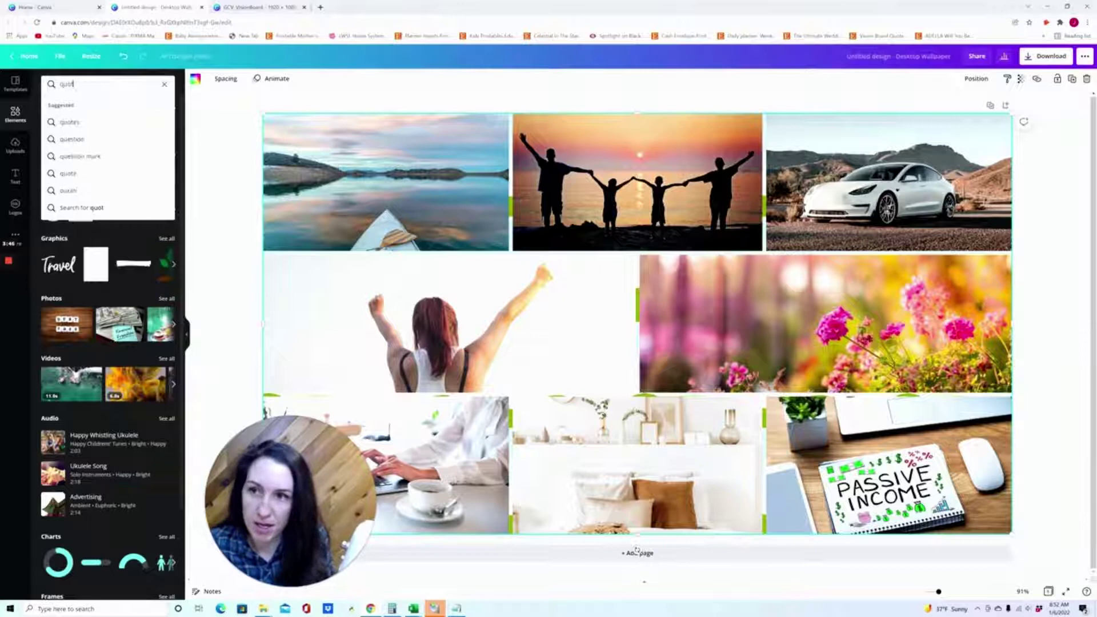
key("Return")
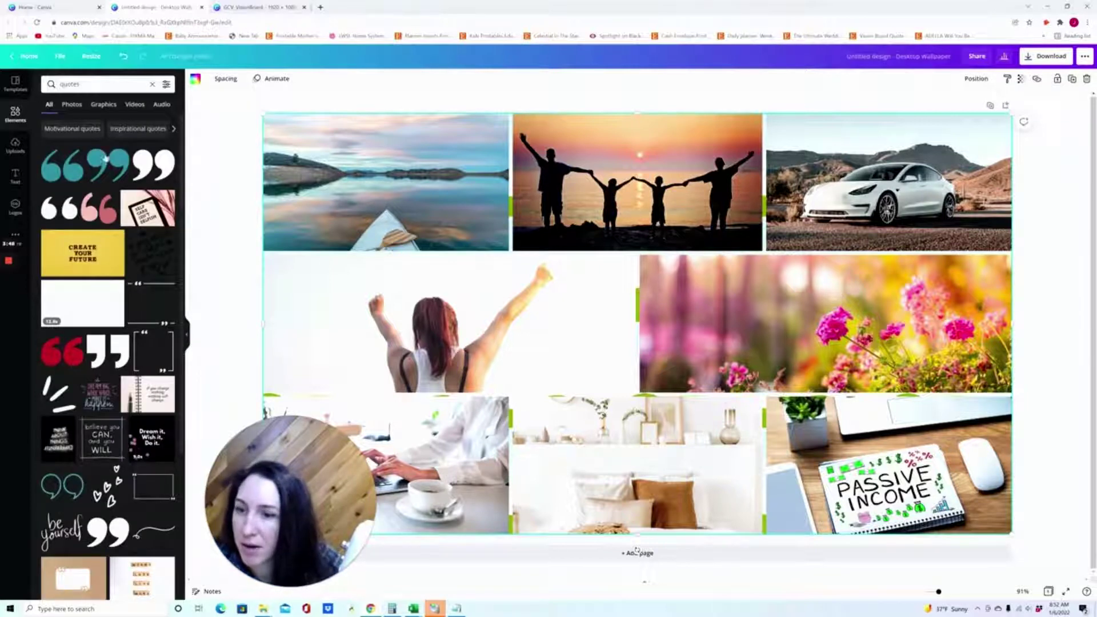
scroll(111, 257, "down", 3)
scroll(77, 369, "down", 5)
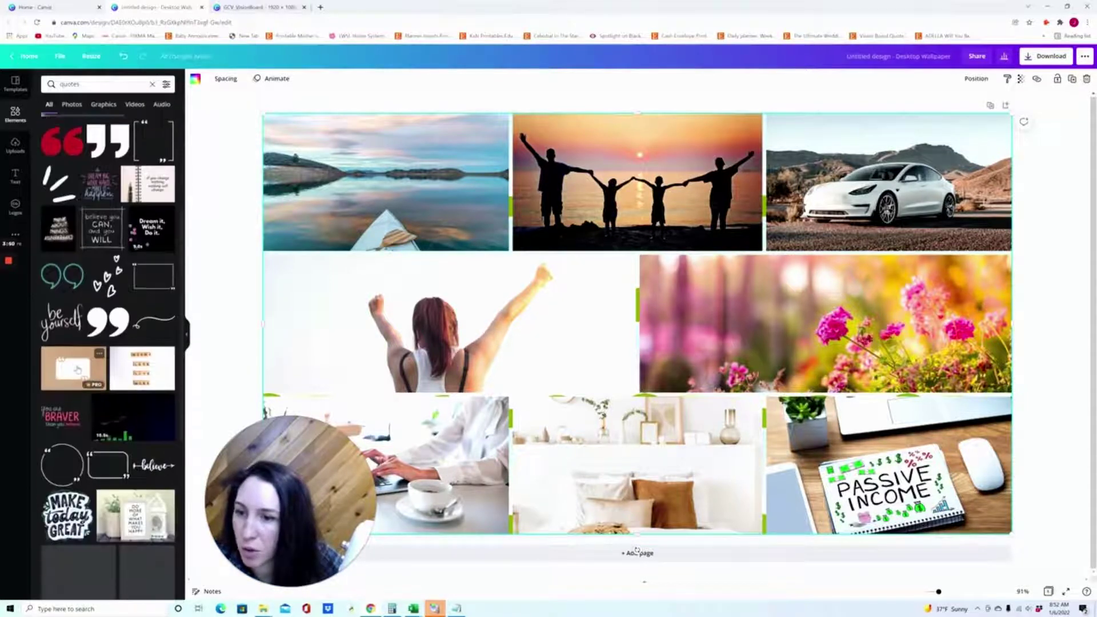
scroll(111, 387, "down", 5)
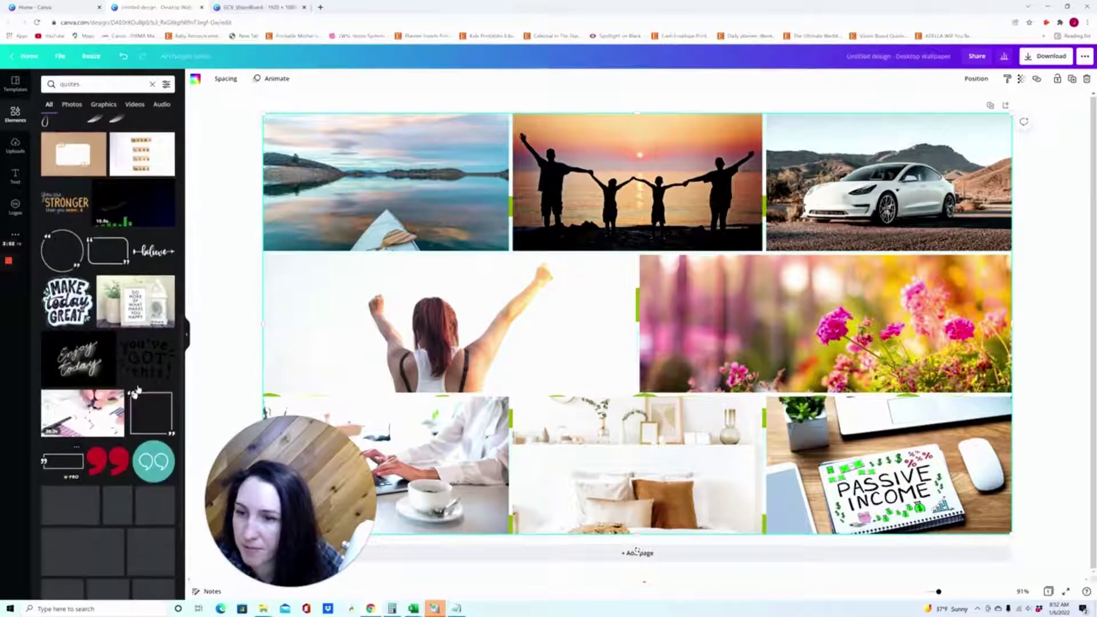
scroll(138, 387, "down", 4)
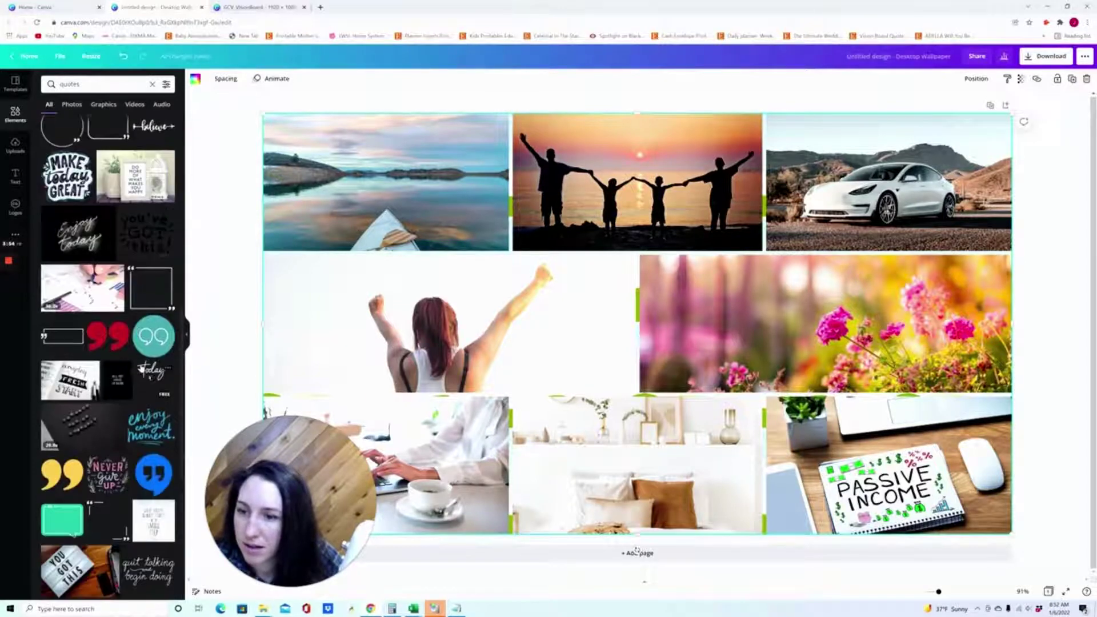
Add a shrunken 'enjoy every moment' over the woman and 'good vibes only' over the flowers.
left_click(150, 424)
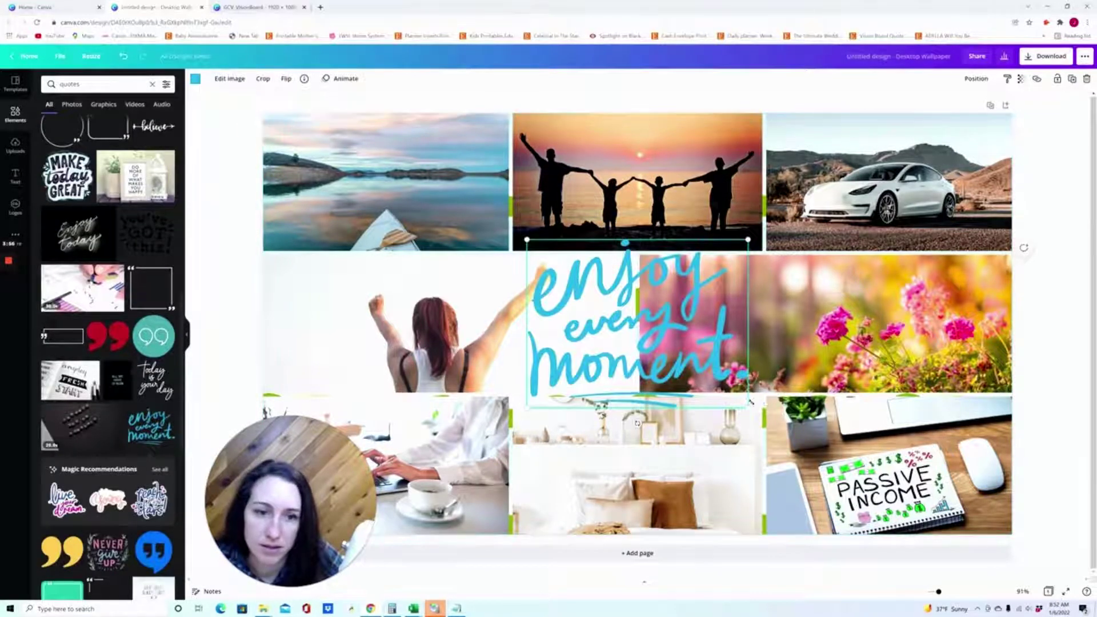
left_click_drag(752, 401, 711, 377)
mouse_move(617, 326)
left_mouse_down()
mouse_move(375, 339)
mouse_move(386, 343)
left_mouse_up()
scroll(103, 386, "down", 5)
scroll(103, 515, "down", 3)
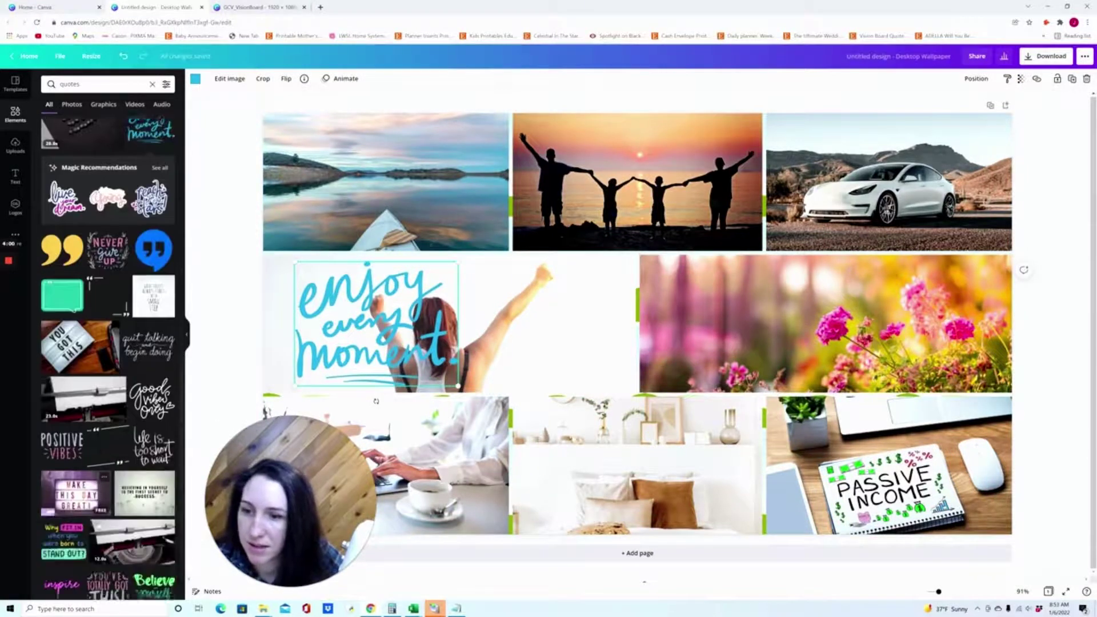
scroll(103, 343, "down", 3)
left_click(152, 398)
mouse_move(631, 330)
left_mouse_down()
mouse_move(784, 333)
mouse_move(739, 196)
mouse_move(728, 334)
left_mouse_up()
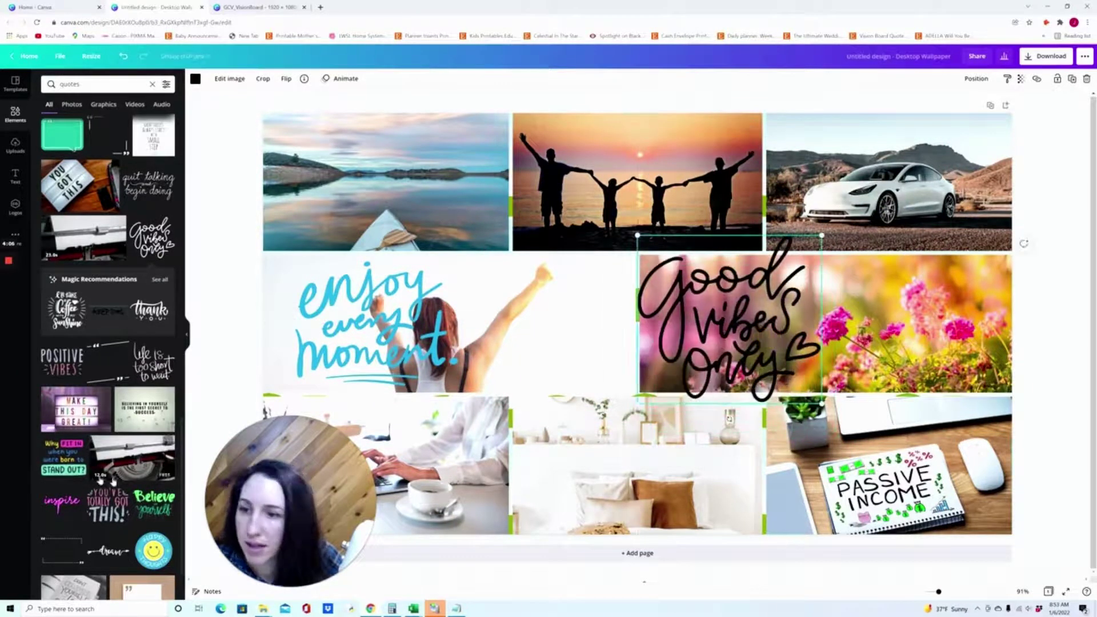
scroll(111, 480, "down", 2)
Add neon 'inspire' on the sunset silhouette and teal 'Grateful' over the bottom-right photos.
left_click(62, 346)
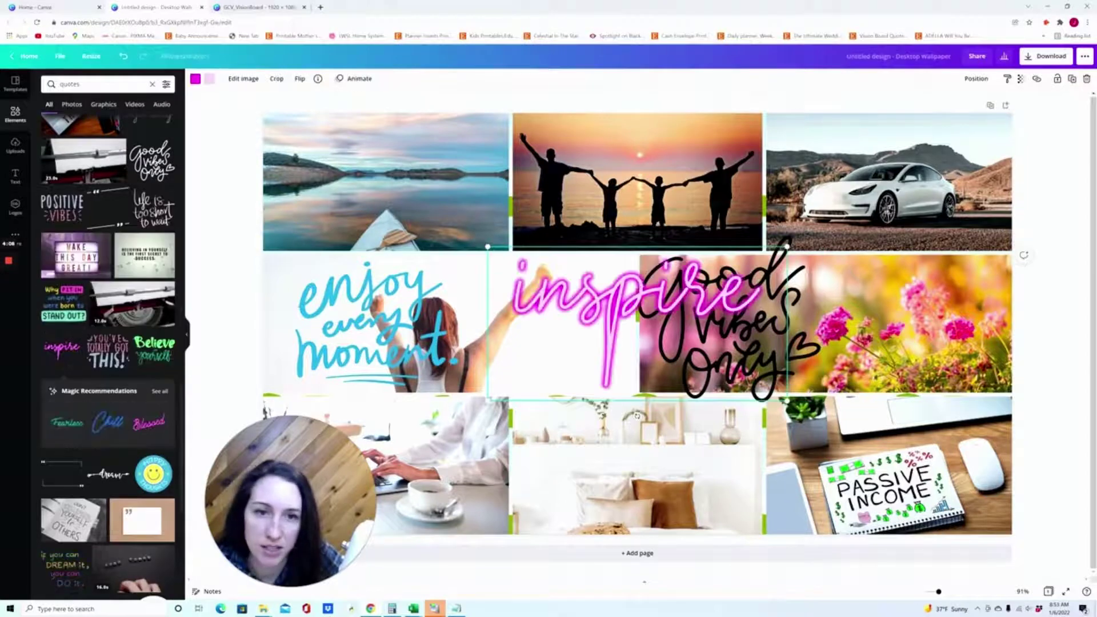
left_click_drag(634, 322, 639, 142)
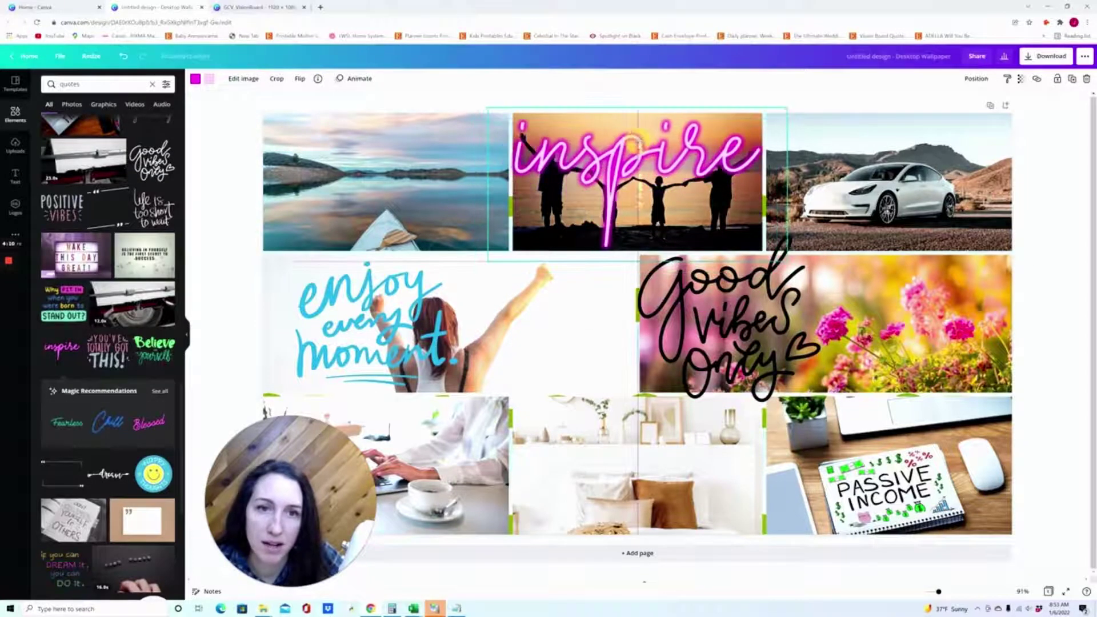
scroll(111, 386, "down", 4)
scroll(112, 386, "down", 4)
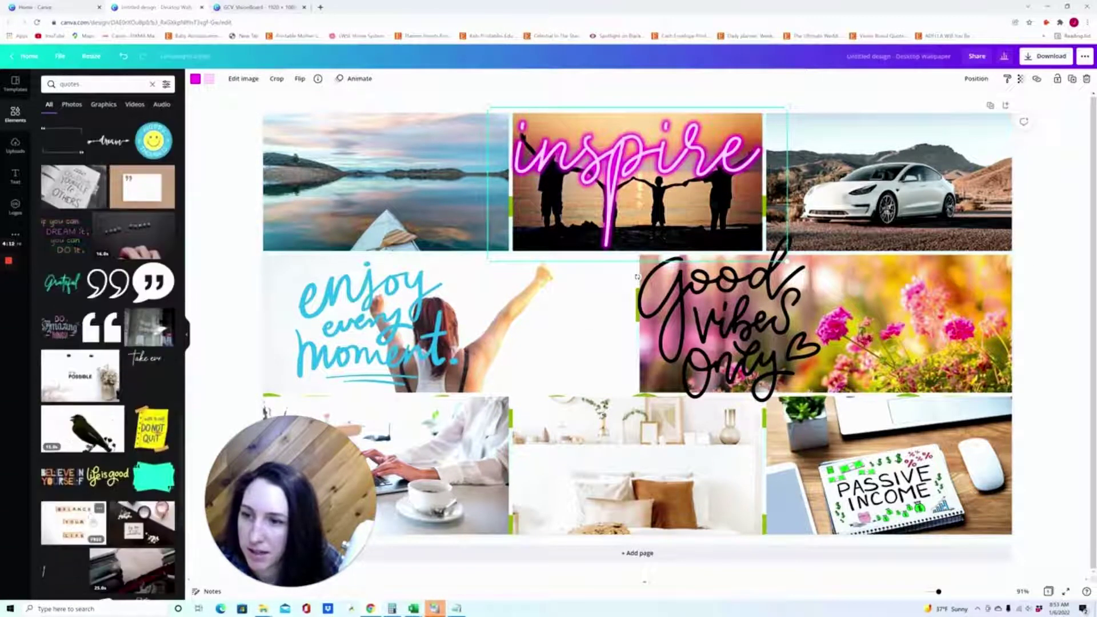
left_click(62, 283)
mouse_move(638, 324)
left_mouse_down()
mouse_move(909, 489)
mouse_move(716, 471)
left_mouse_up()
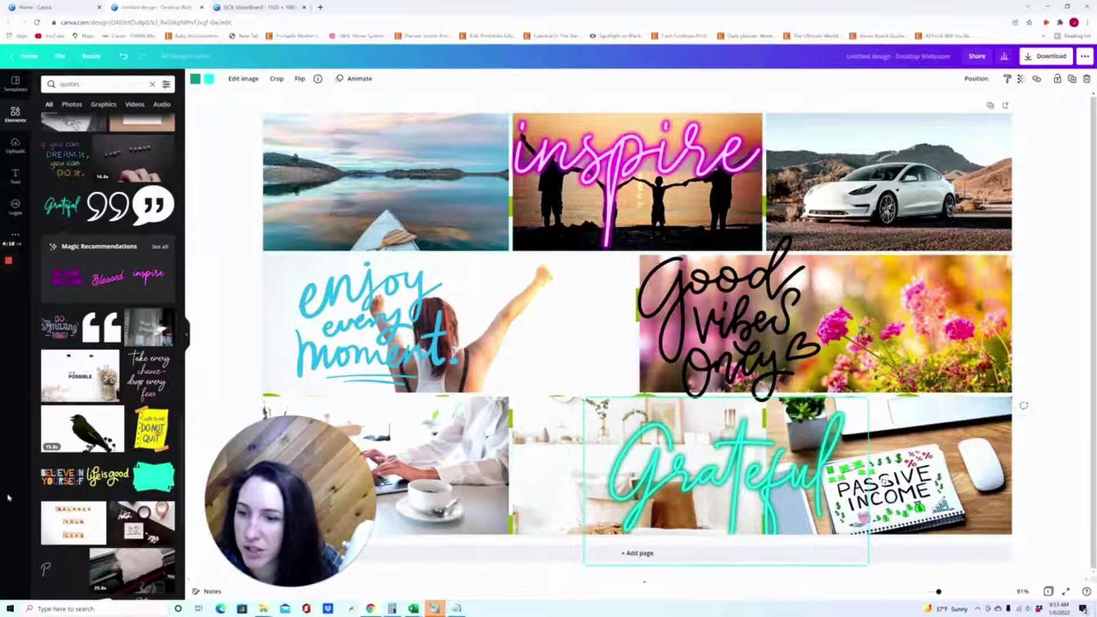
Add a shrunken 'BELIEVE IN YOURSELF' to the bottom row; move 'enjoy every moment' onto the lake.
left_click(62, 476)
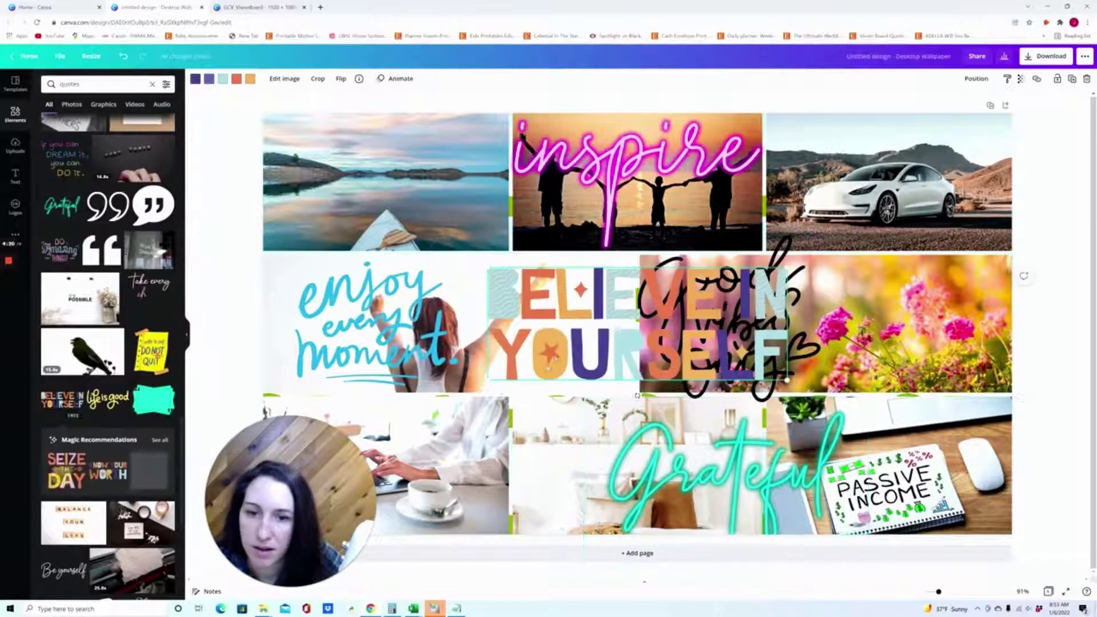
left_click_drag(549, 361, 449, 502)
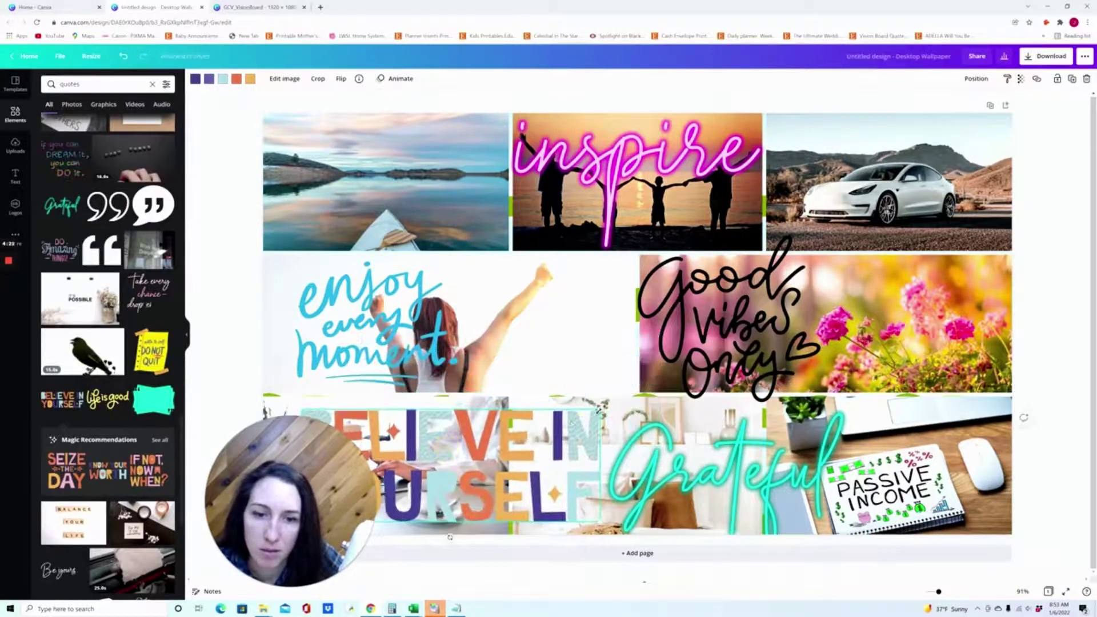
left_click_drag(600, 410, 505, 446)
mouse_move(369, 325)
left_mouse_down()
mouse_move(579, 313)
mouse_move(334, 141)
left_mouse_up()
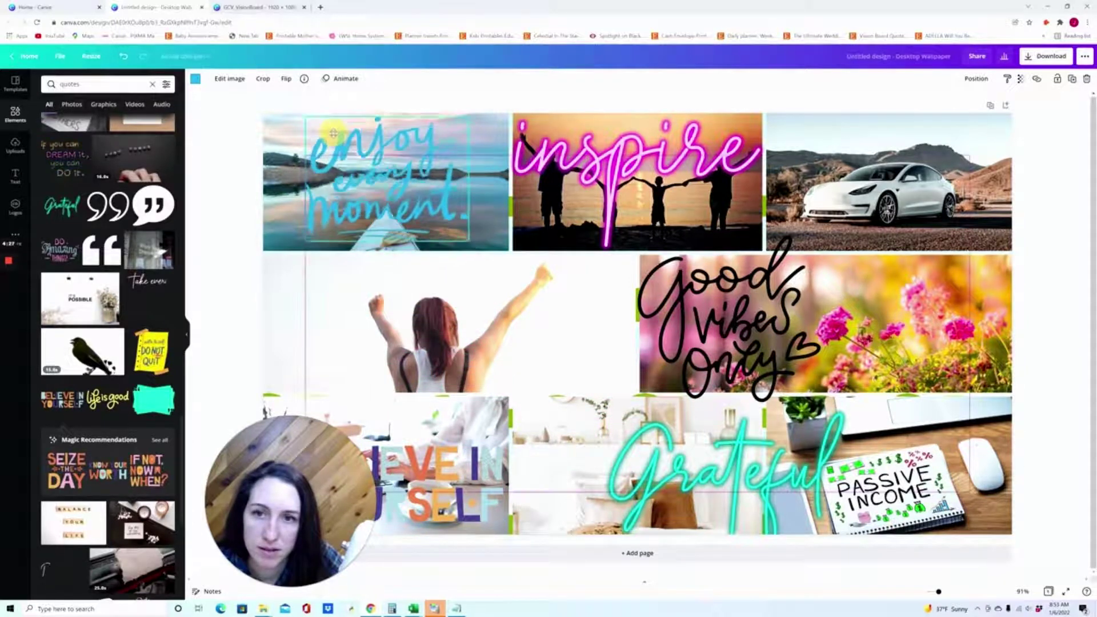
left_click(248, 280)
scroll(143, 420, "down", 1)
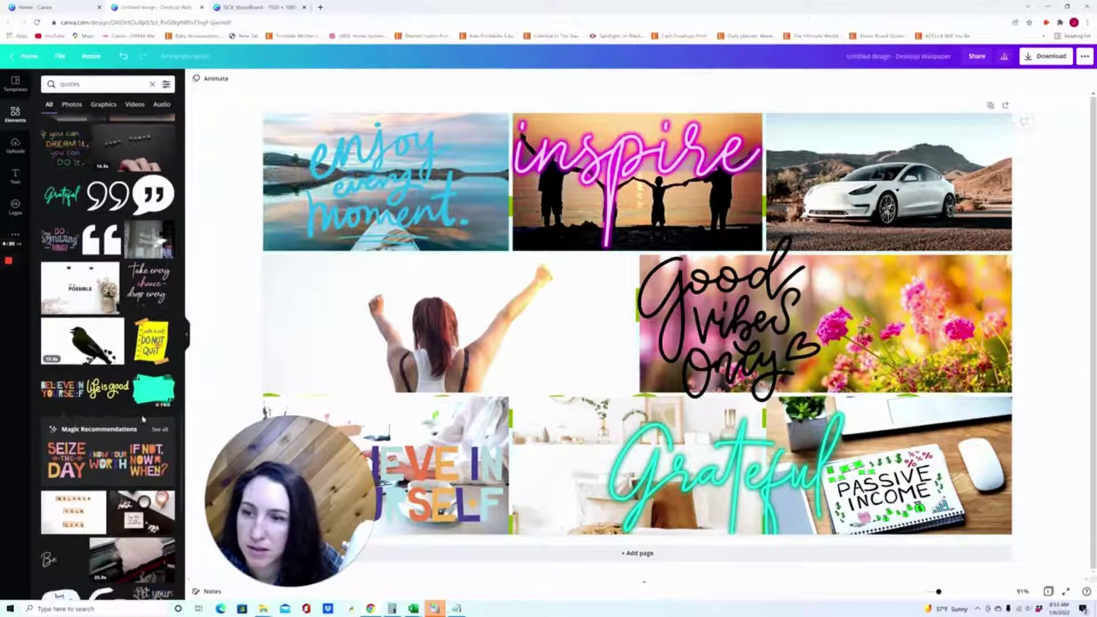
scroll(143, 420, "down", 3)
scroll(142, 419, "down", 3)
scroll(137, 421, "down", 3)
scroll(89, 433, "down", 3)
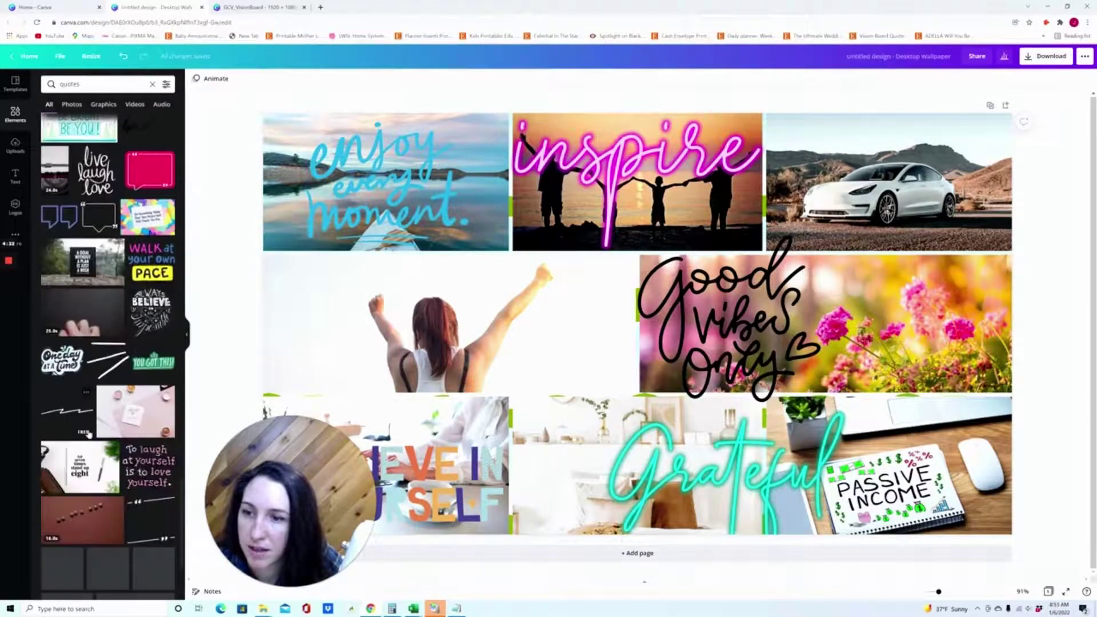
scroll(89, 433, "down", 3)
scroll(89, 433, "down", 3)
scroll(89, 433, "down", 2)
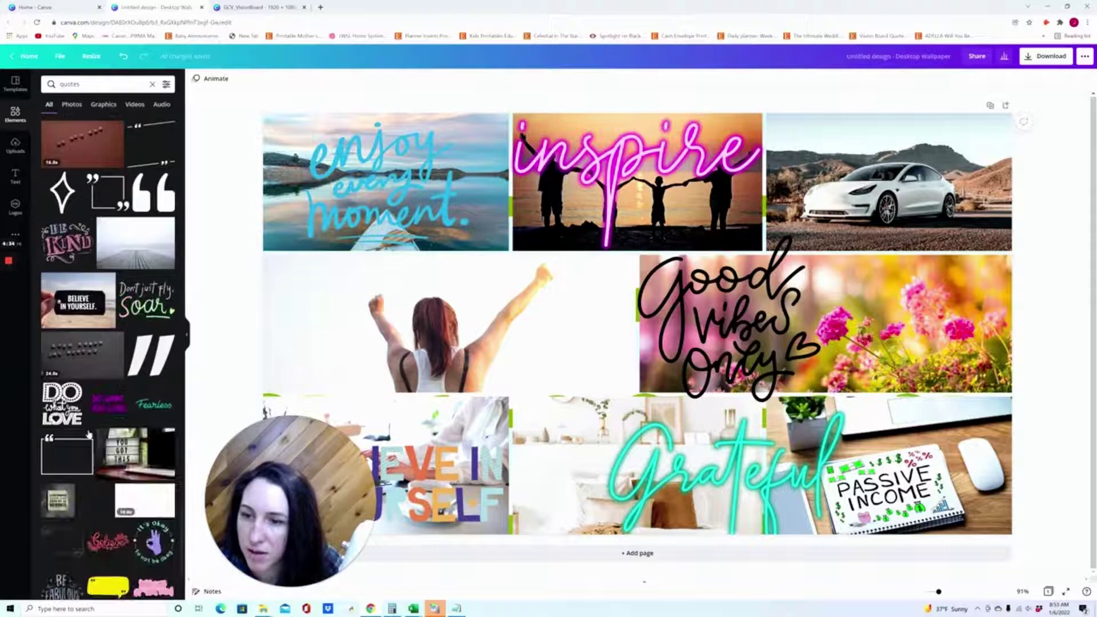
Add the 'Fearless' script sticker over the woman with raised arms.
left_click(154, 405)
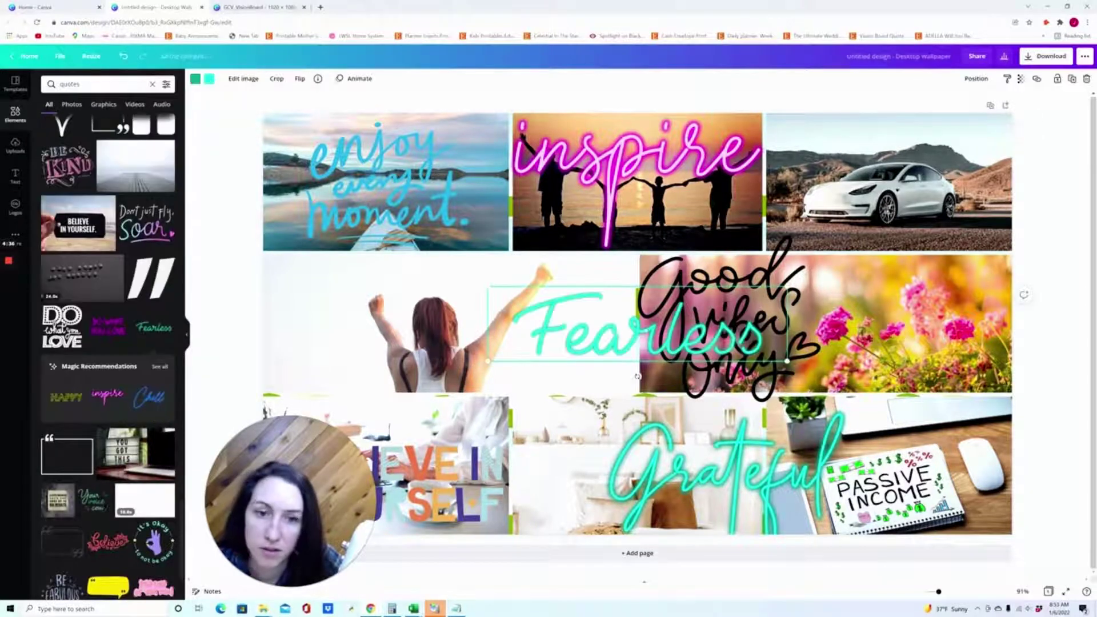
mouse_move(566, 326)
left_mouse_down()
mouse_move(426, 317)
mouse_move(426, 352)
left_mouse_up()
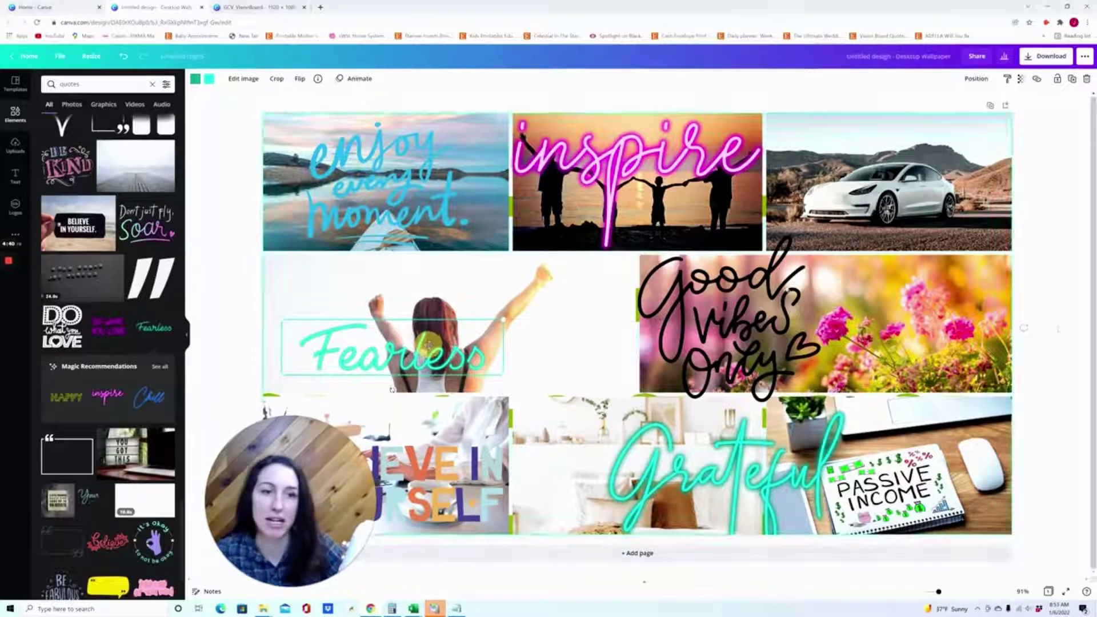
left_click(1075, 298)
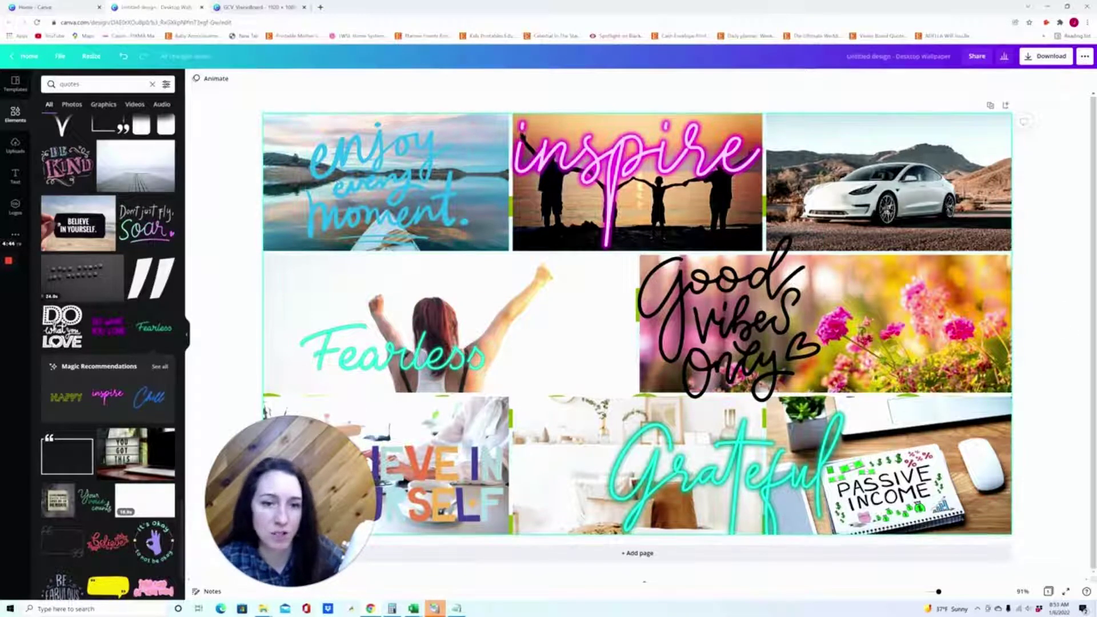
Title the design 'visionboard2022' and download it in JPG format.
left_click(896, 56)
type("visionboard")
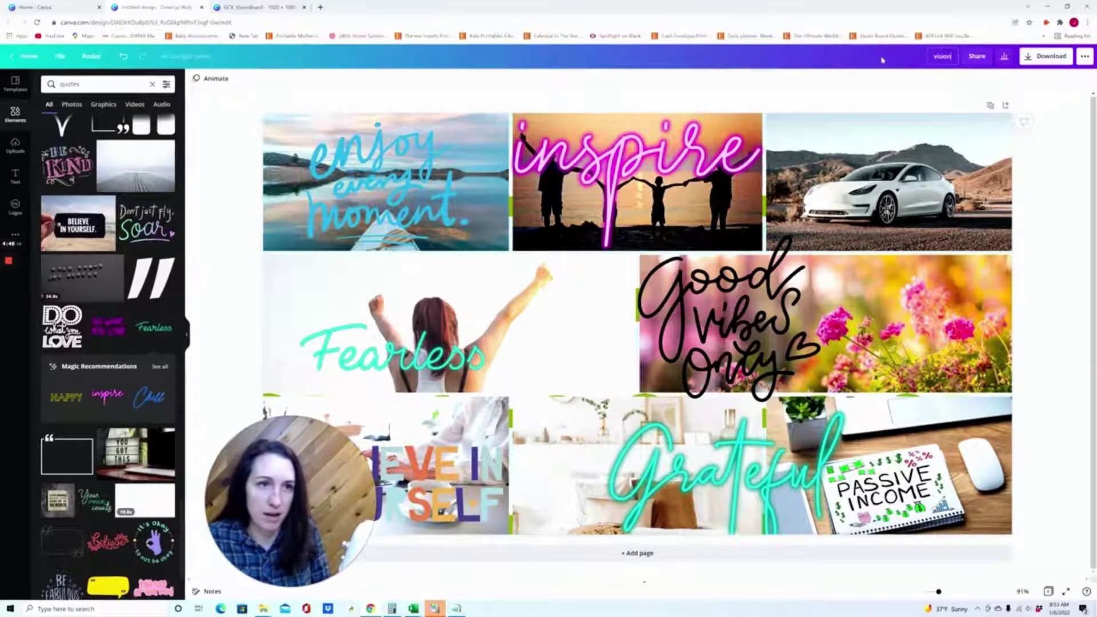
type("2022")
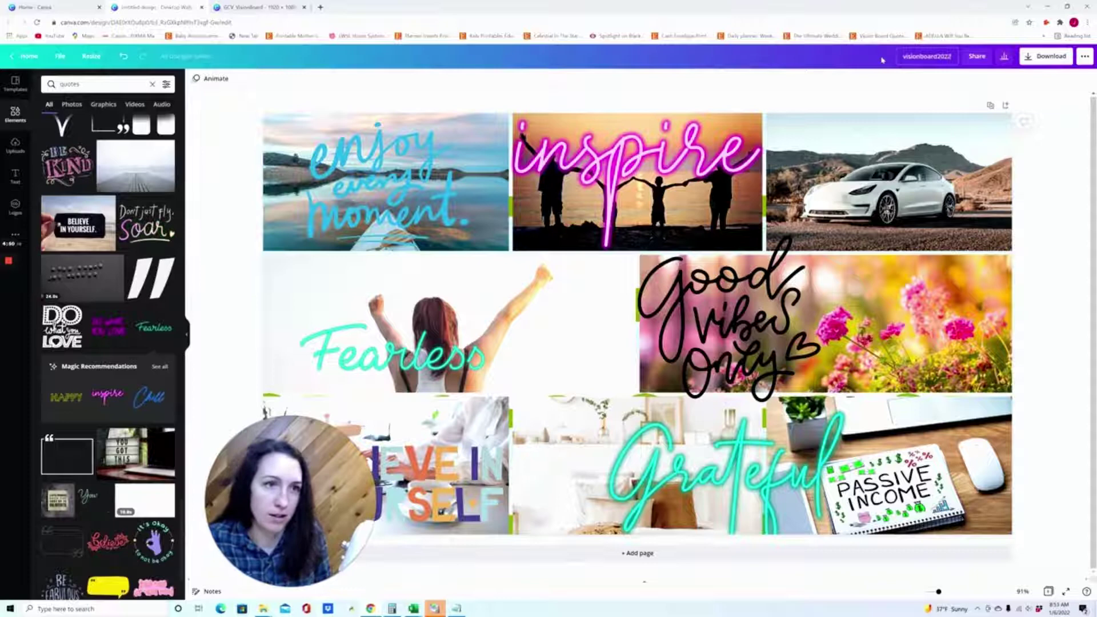
left_click(1045, 56)
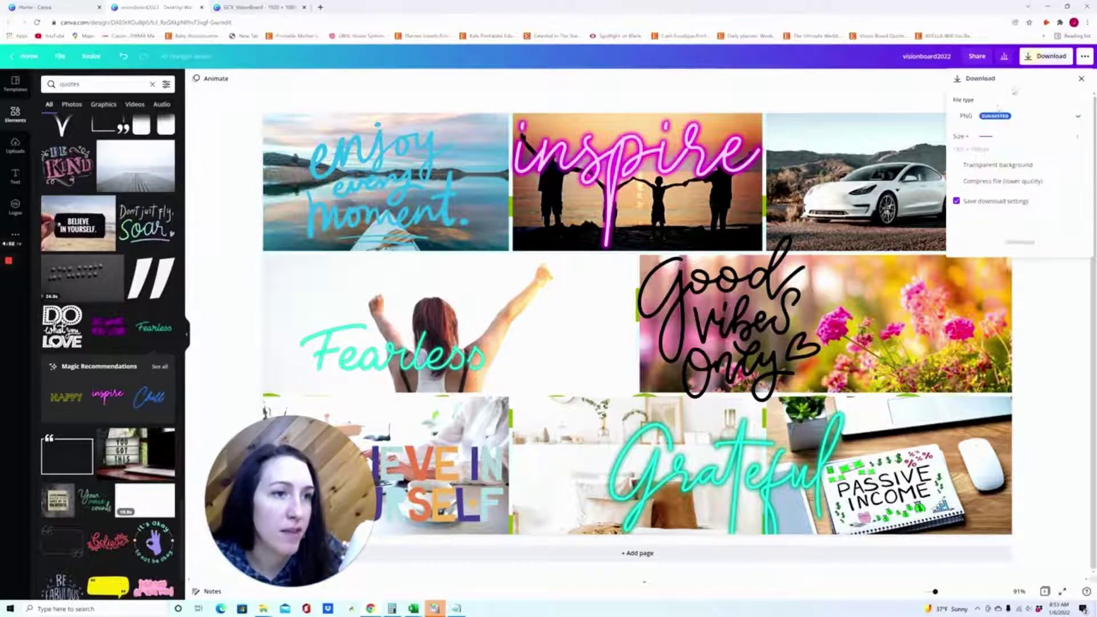
left_click(1011, 116)
left_click(986, 142)
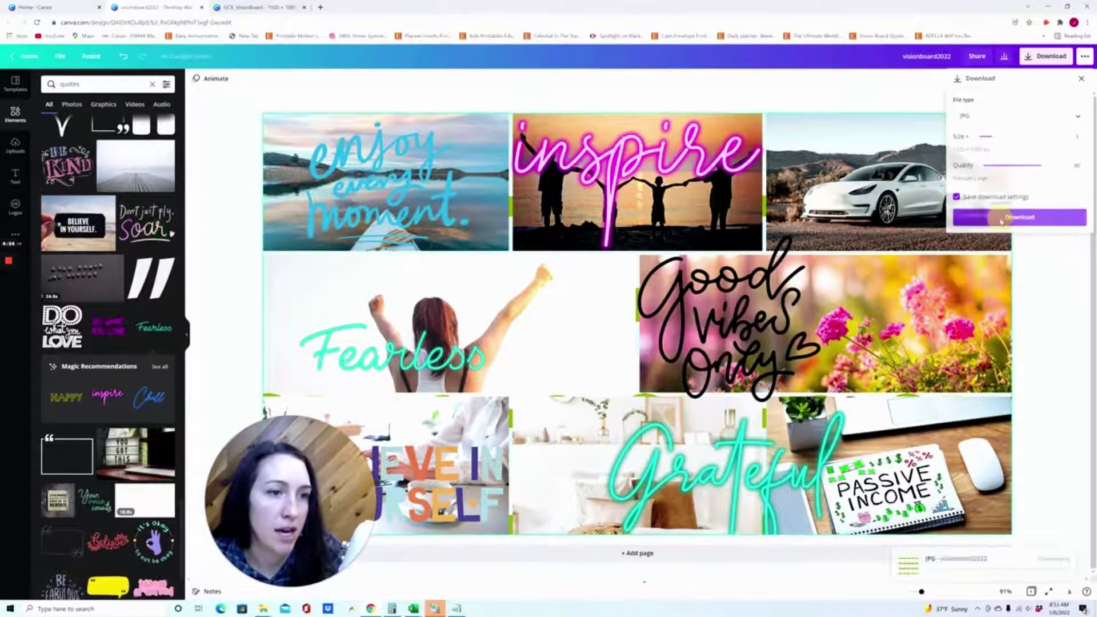
left_click(1003, 216)
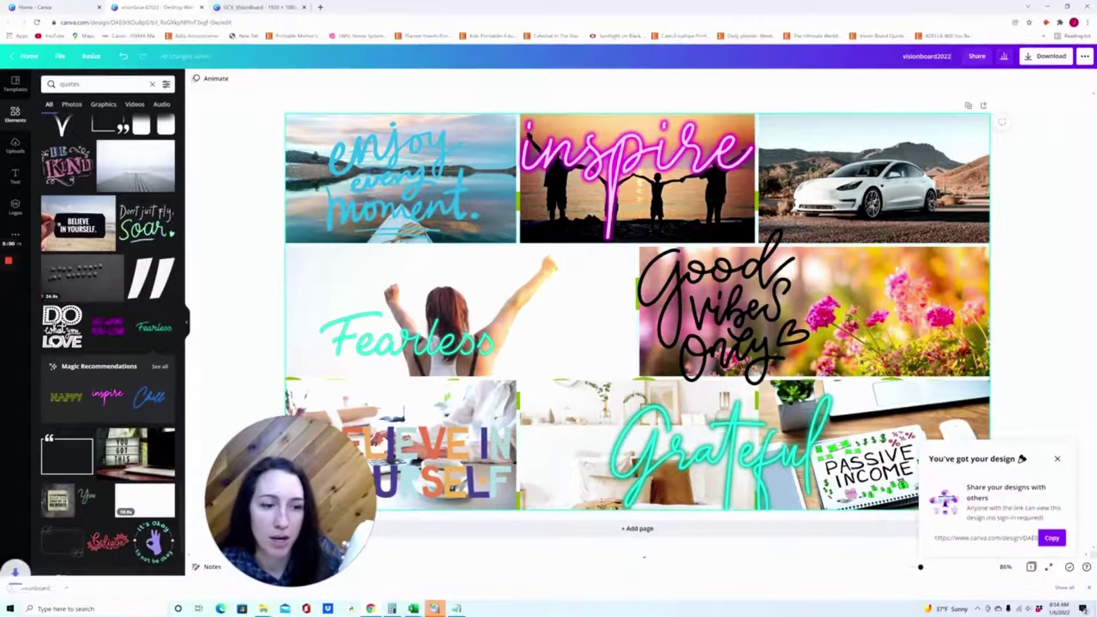
left_click(93, 589)
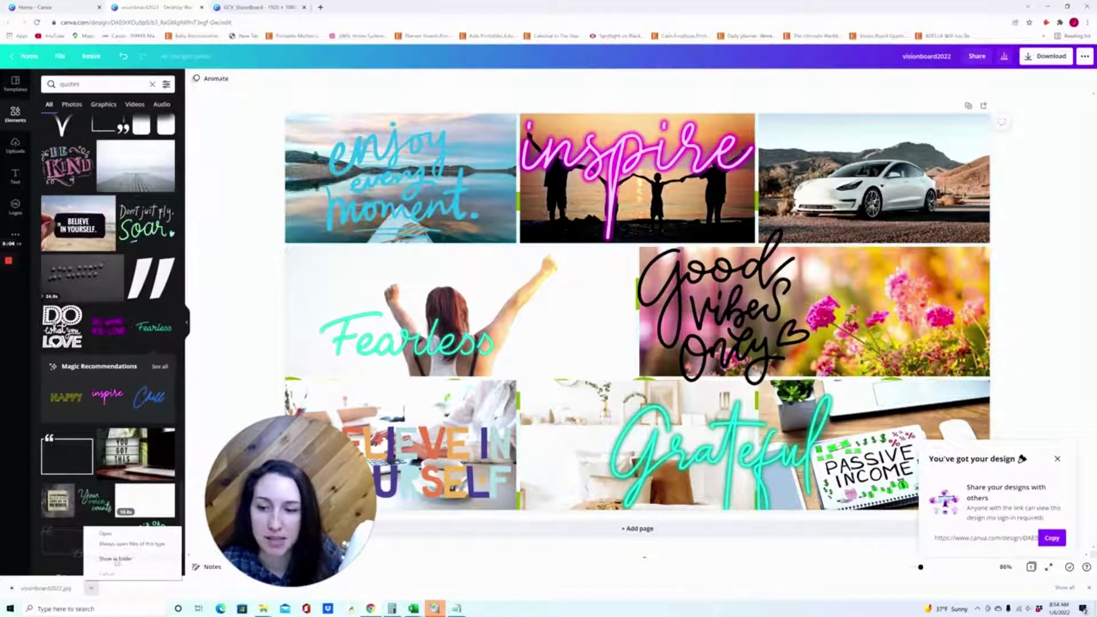
Show visionboard2022 in the Downloads folder and bring up its context menu.
left_click(117, 559)
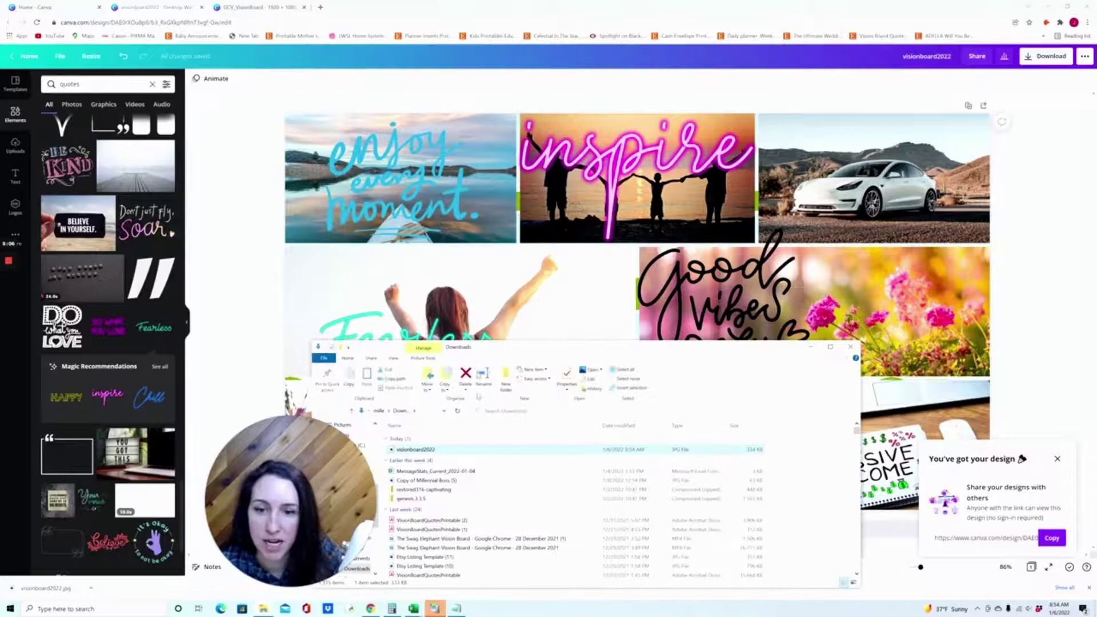
right_click(420, 448)
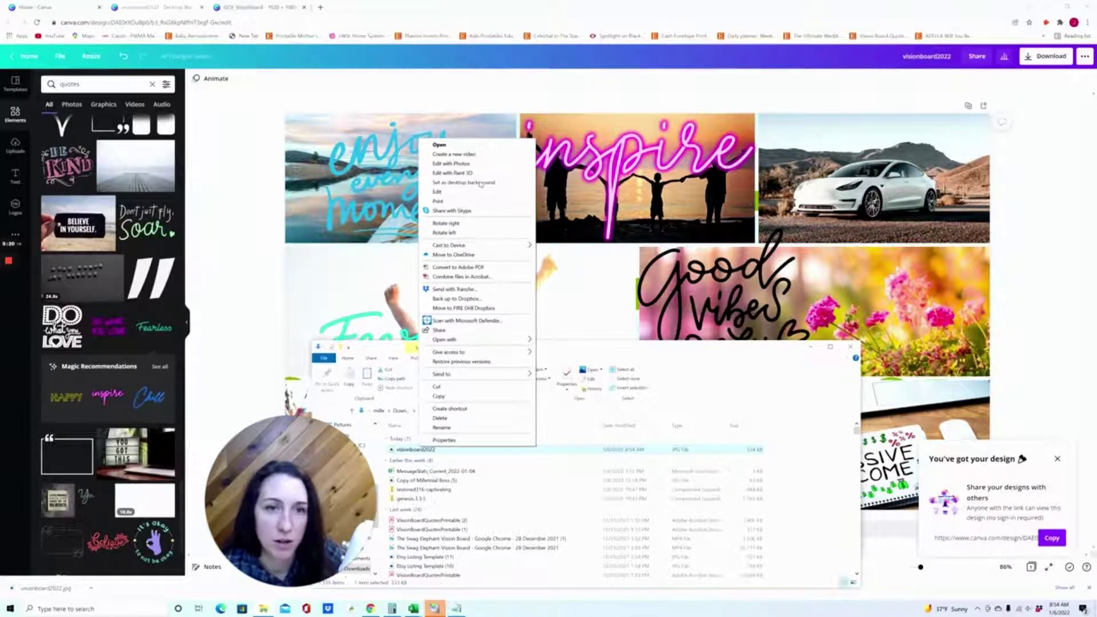
Set visionboard2022 as the desktop background and minimize the Excel windows.
left_click(464, 182)
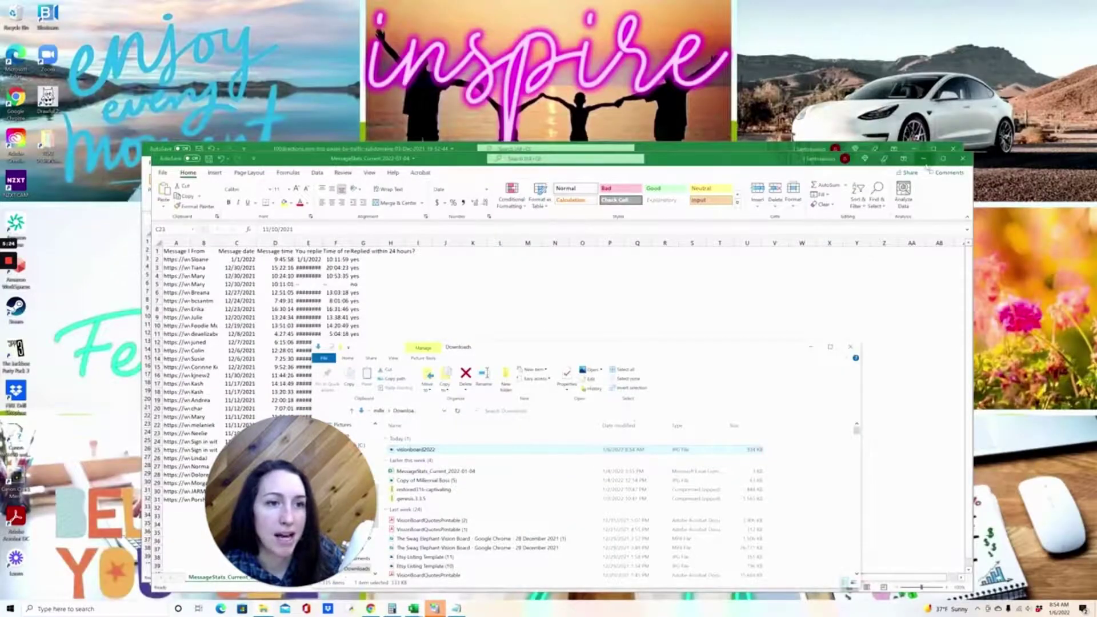
left_click(927, 160)
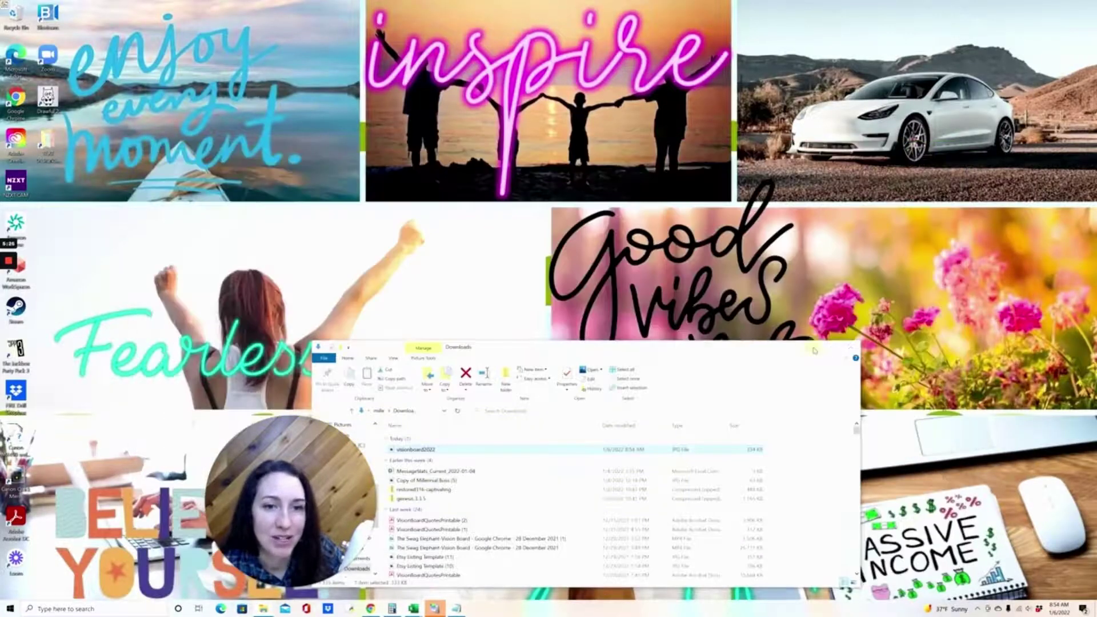